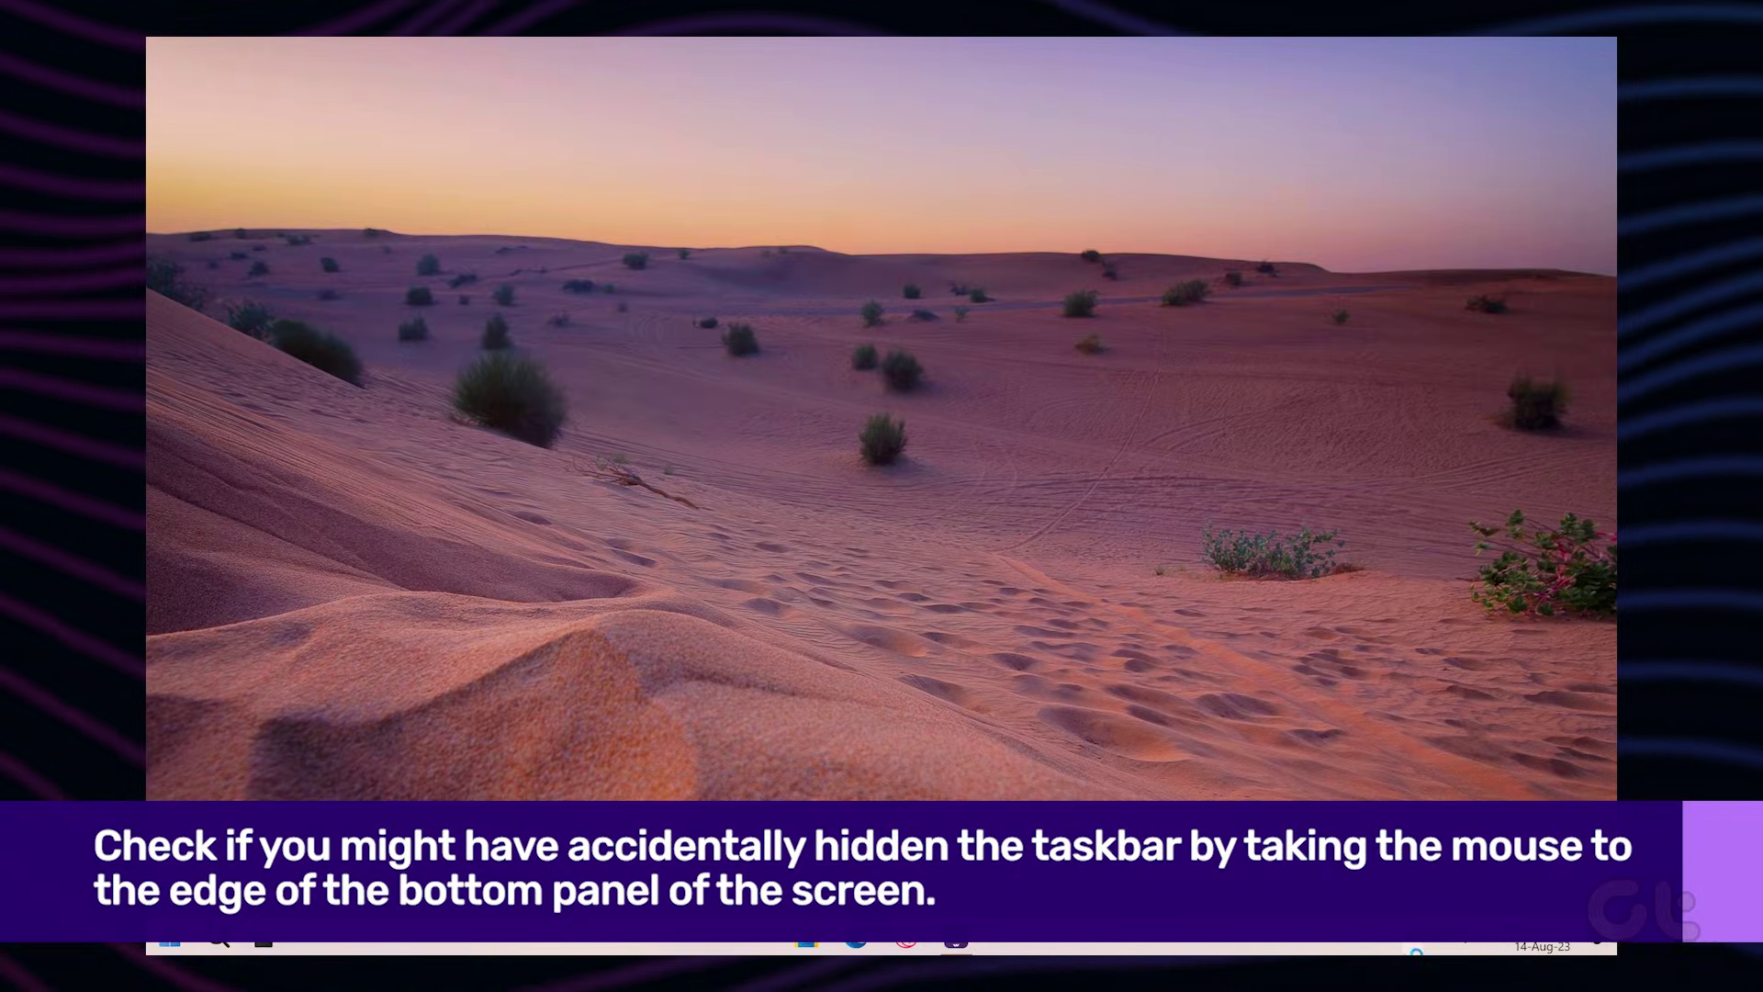
# Uncheck 'Automatically hide the taskbar' under Personalization > Taskbar > Taskbar behaviors.
pyautogui.click(1387, 936)
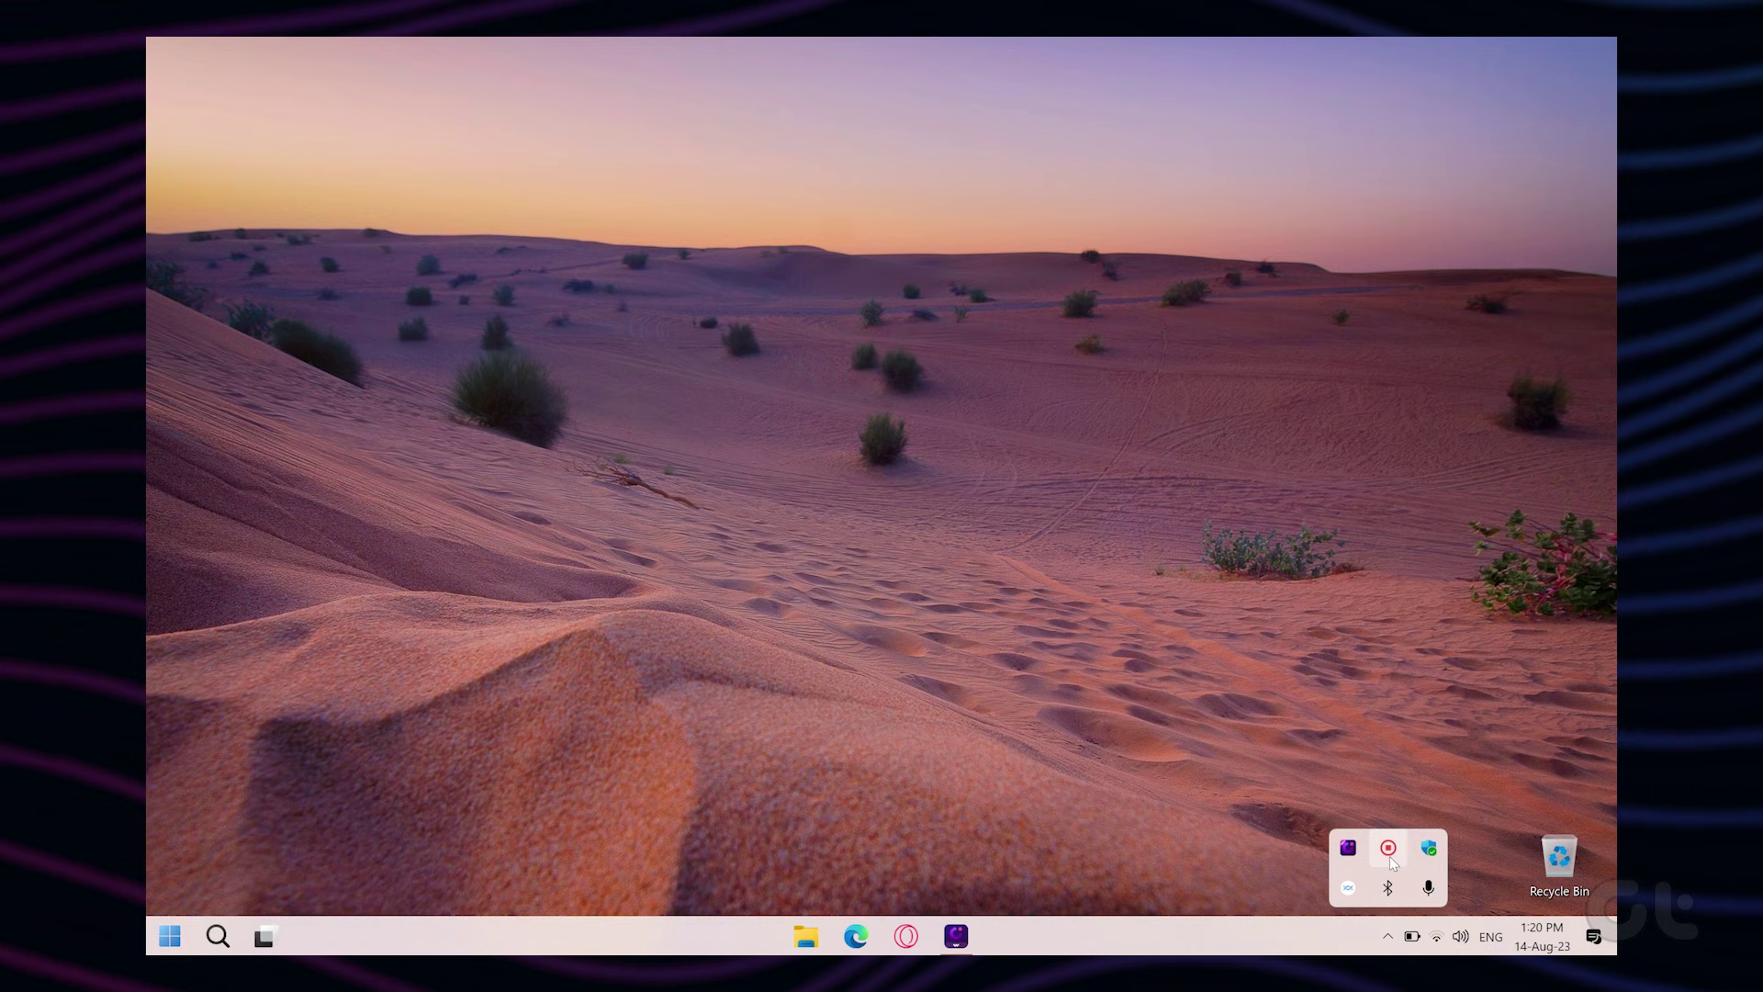
pyautogui.click(1511, 740)
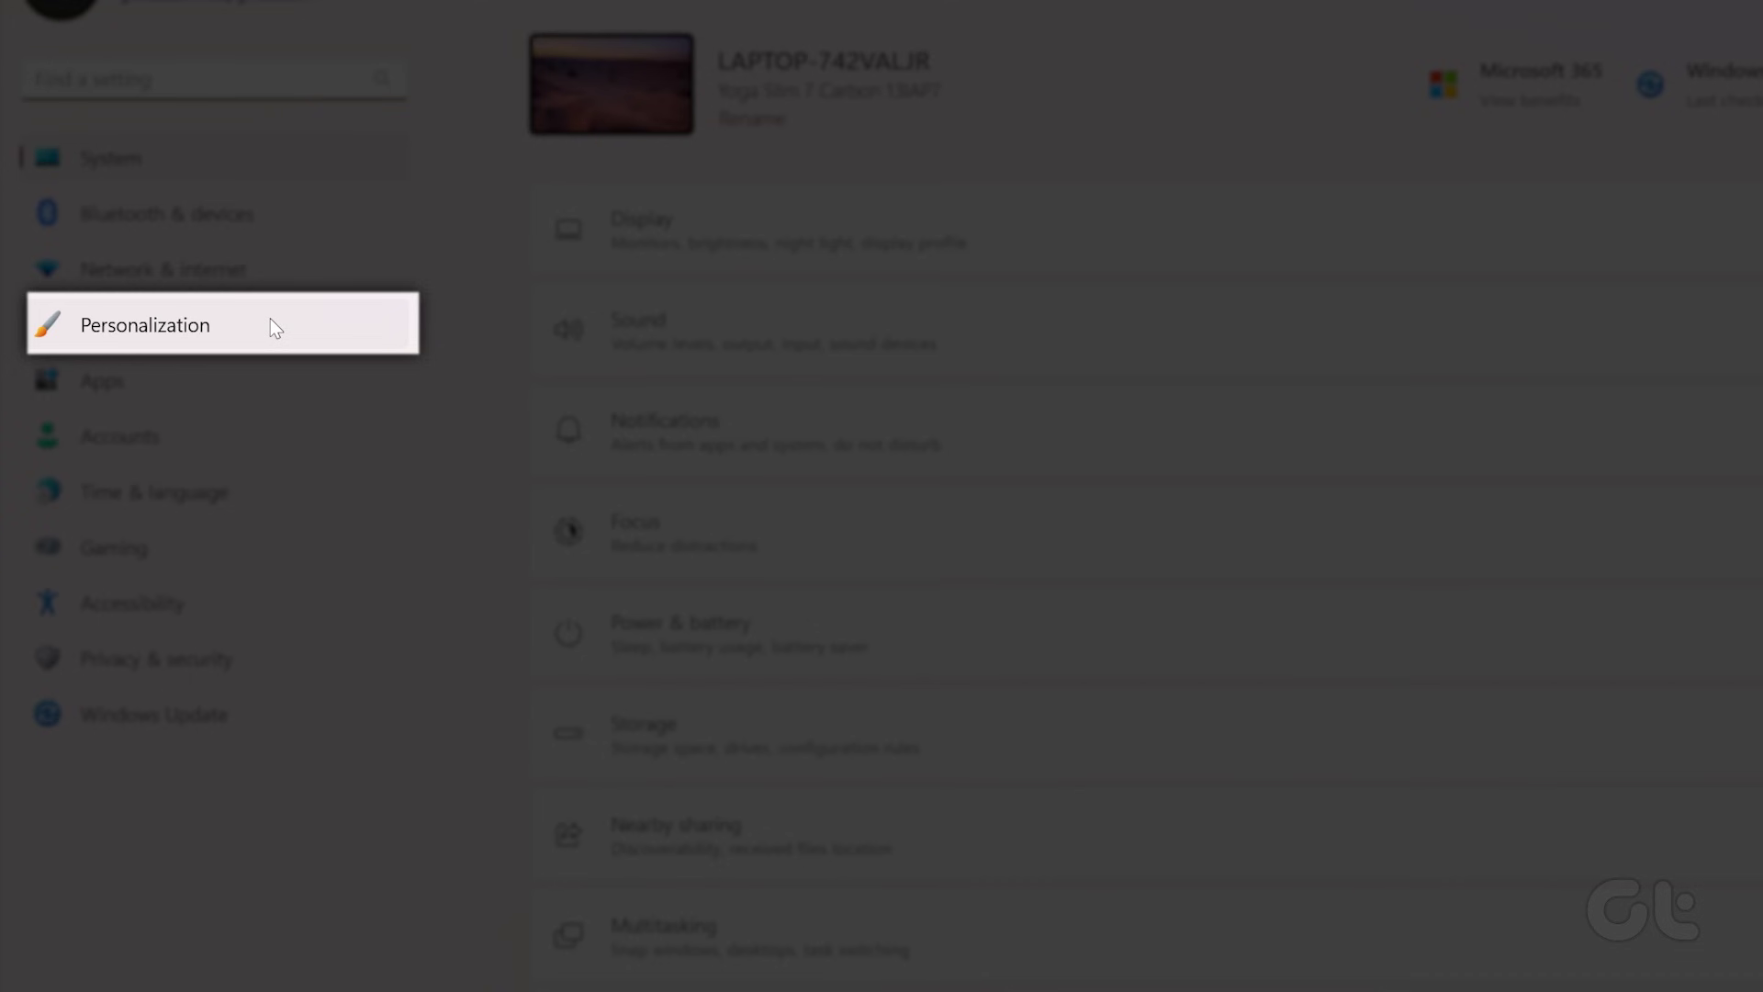
pyautogui.click(273, 327)
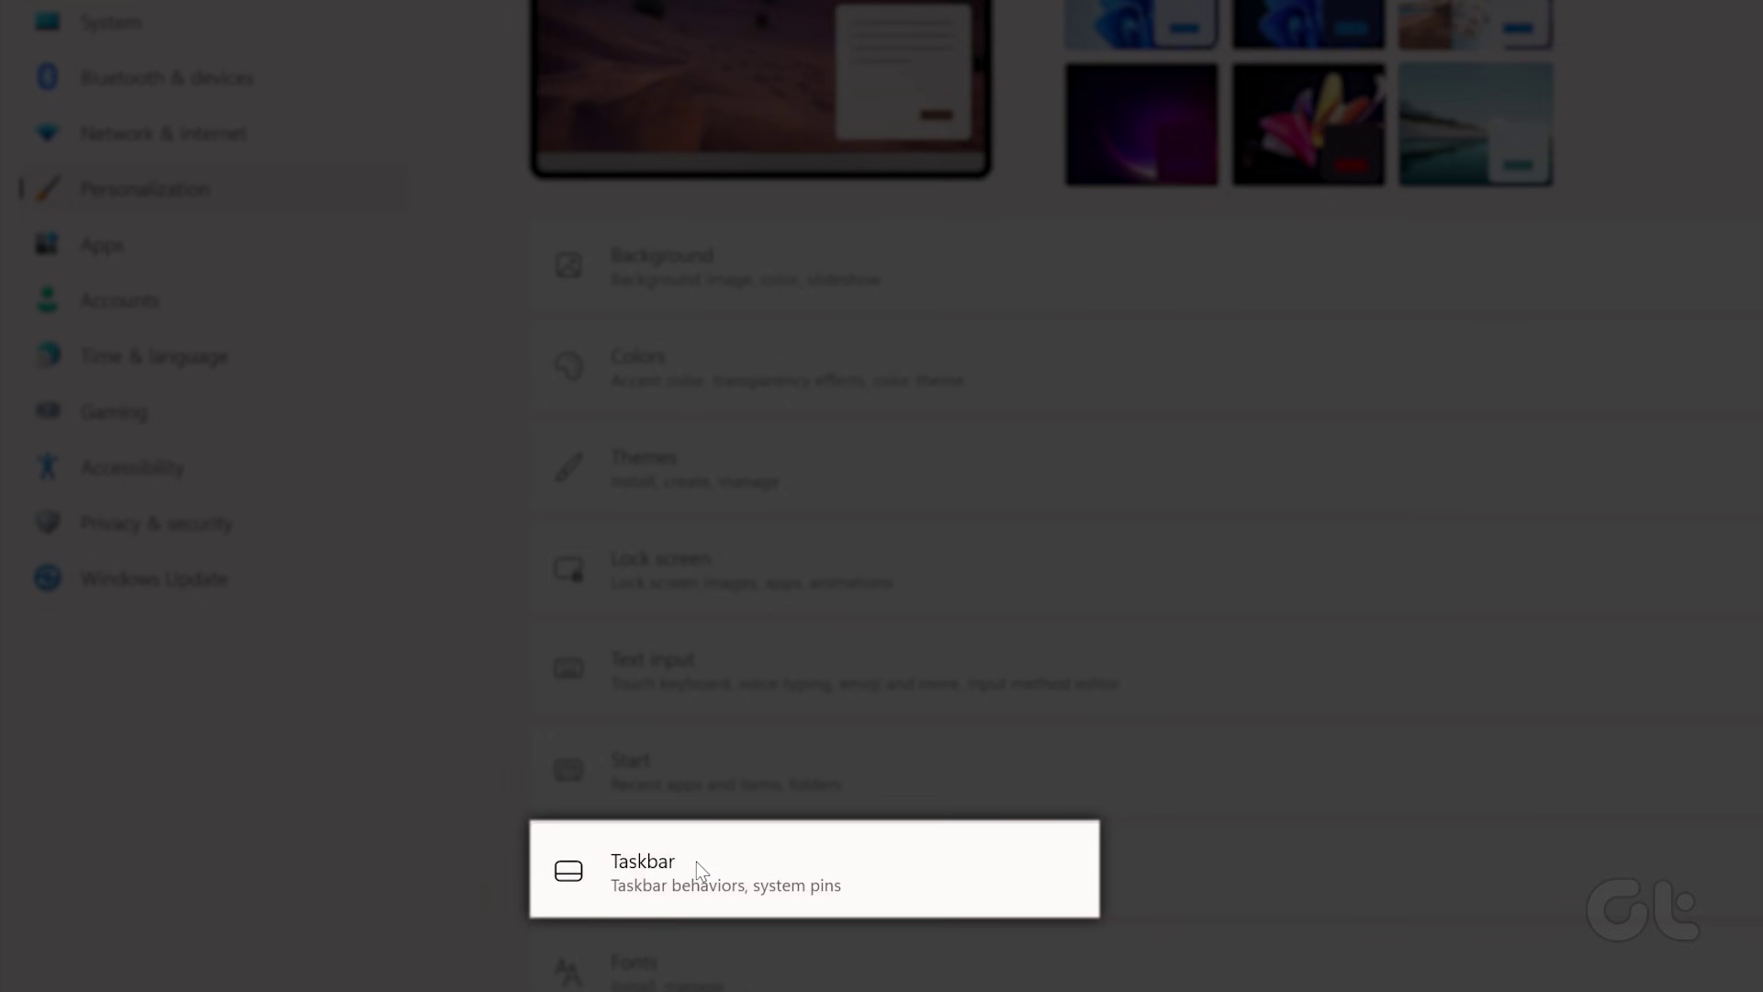
pyautogui.click(696, 861)
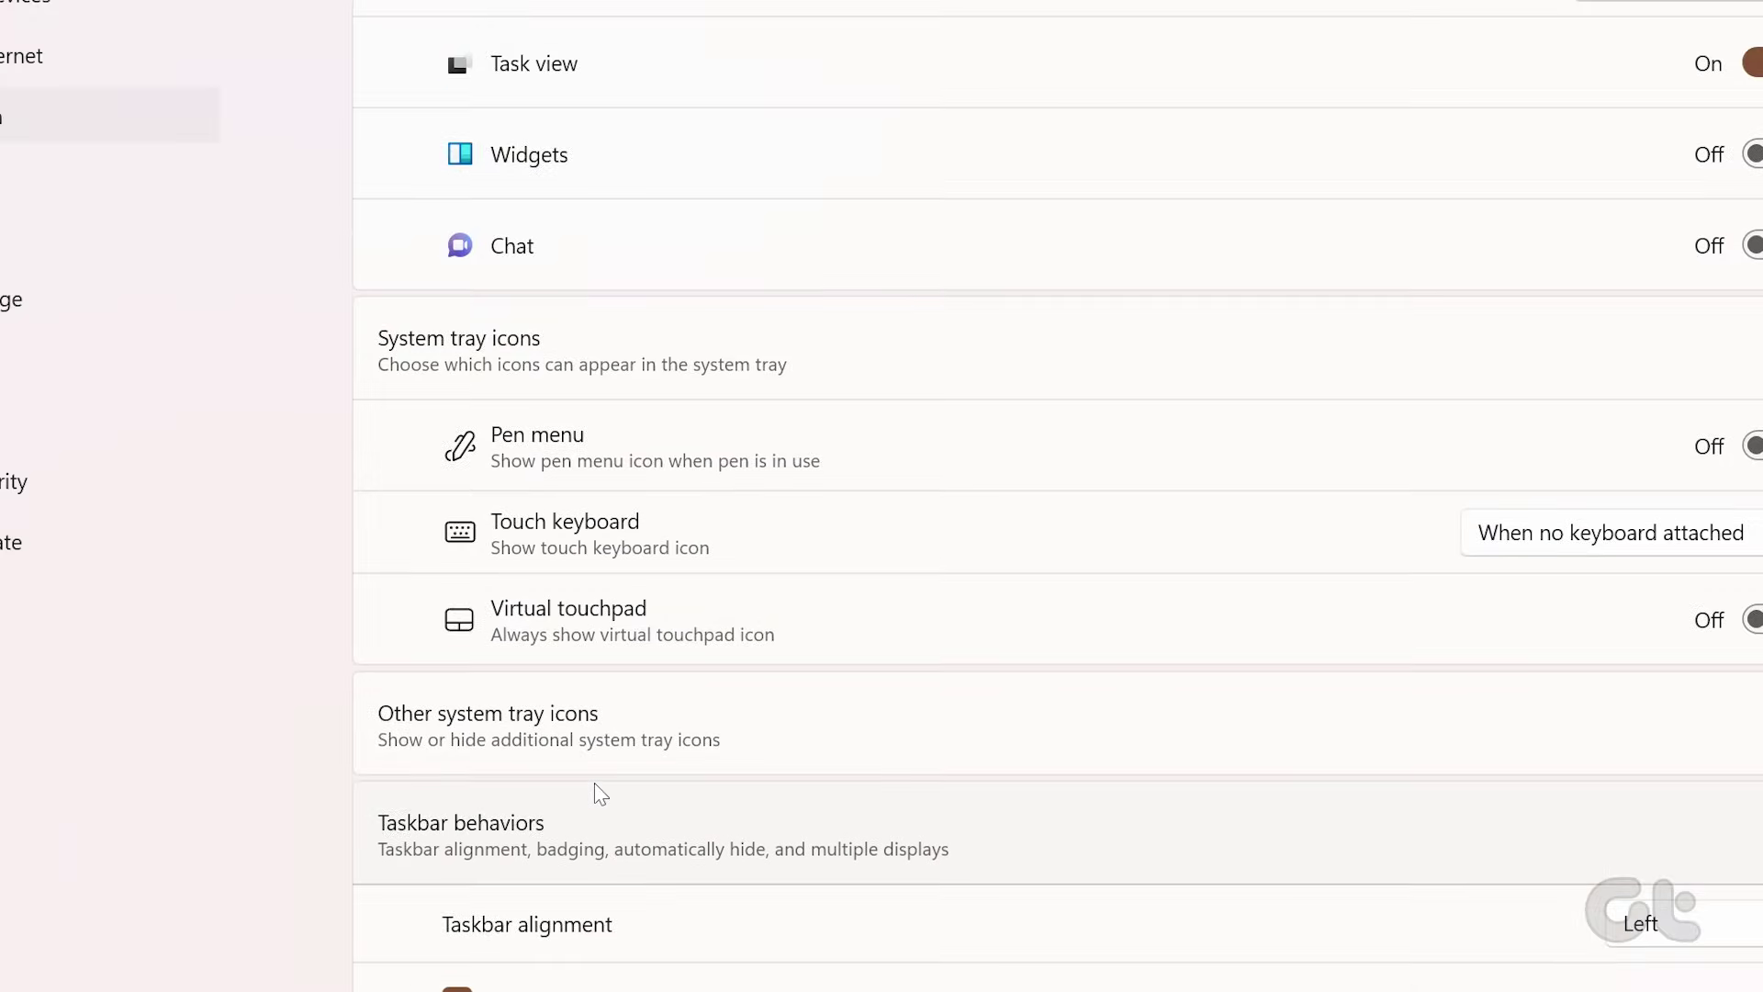
pyautogui.scroll(-5, 599, 792)
pyautogui.scroll(-3, 599, 792)
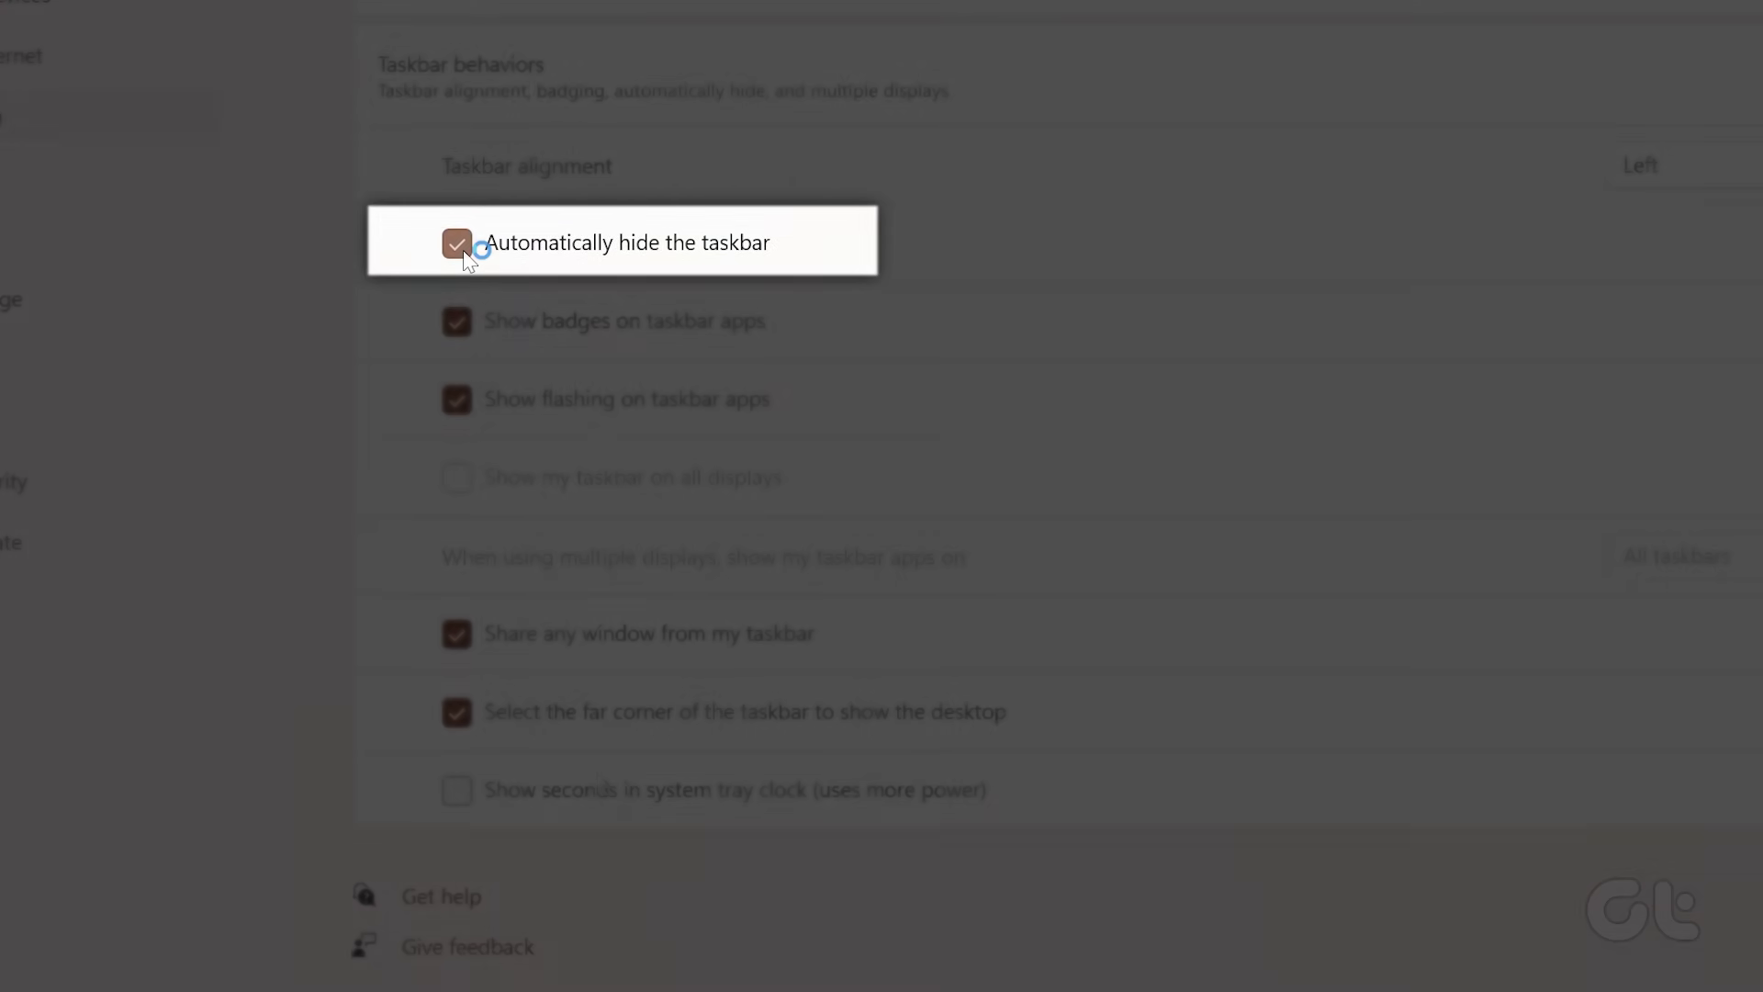
pyautogui.click(463, 251)
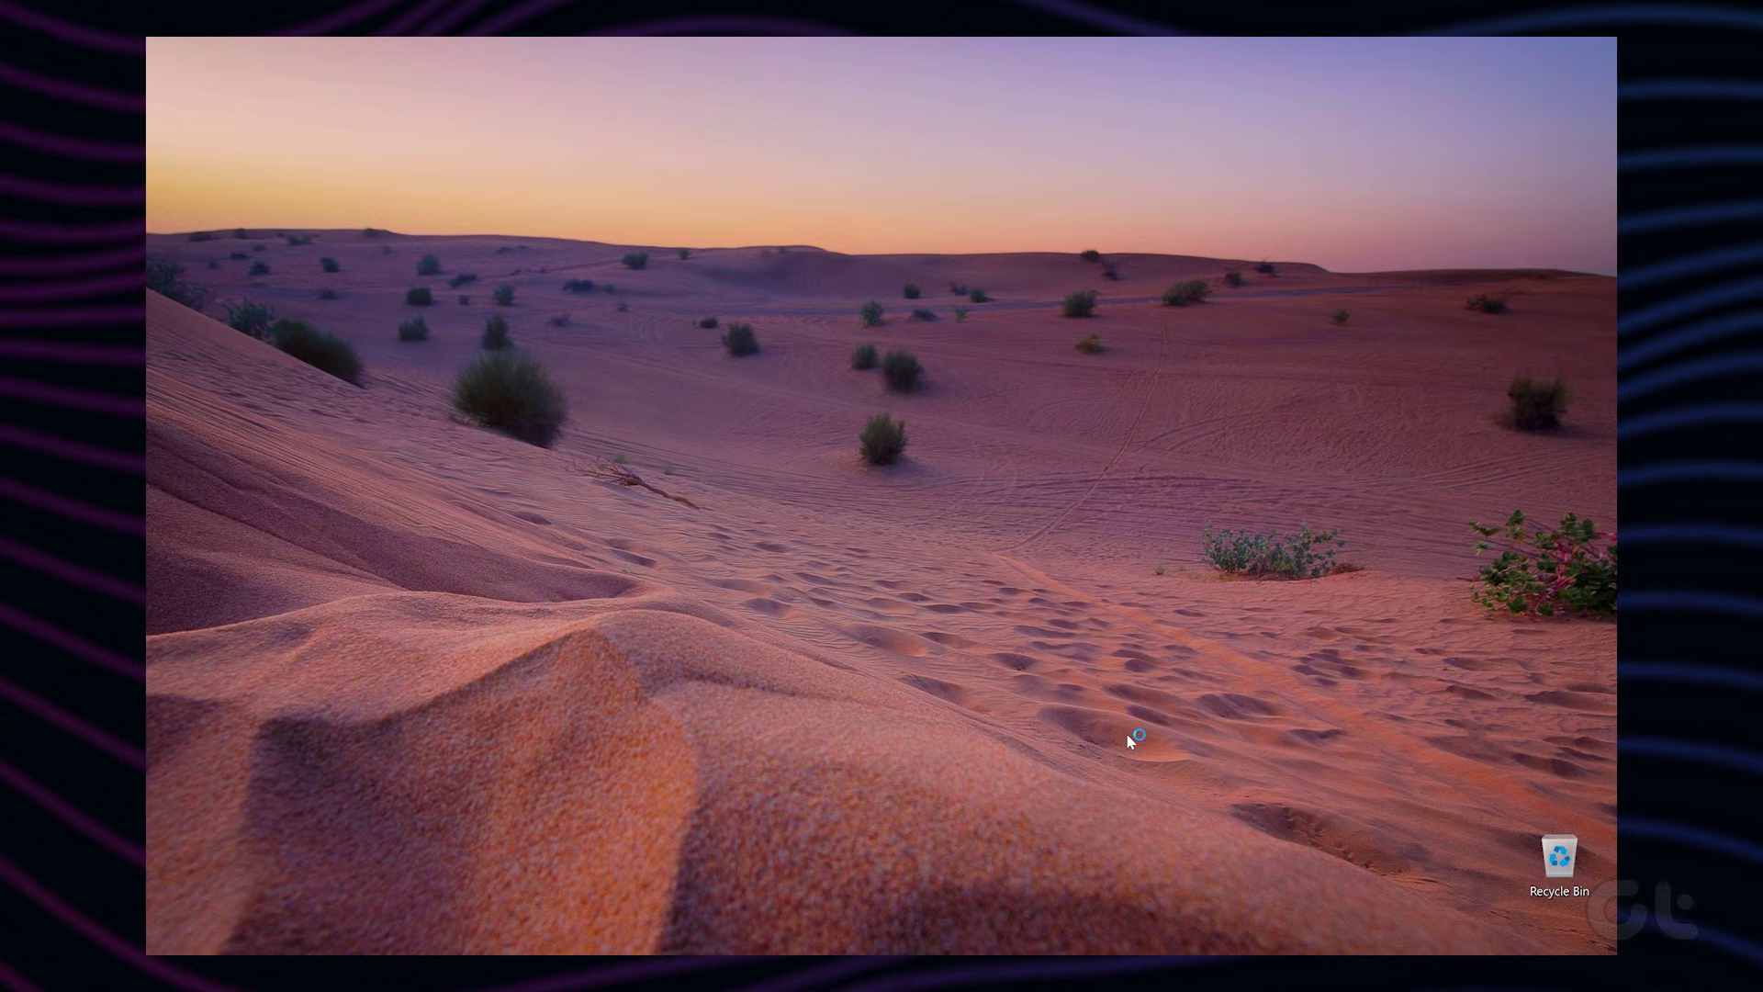
# Open Task Manager and bring up the context menu of the Windows Explorer process.
pyautogui.hotkey('ctrl', 'shift', 'Escape')
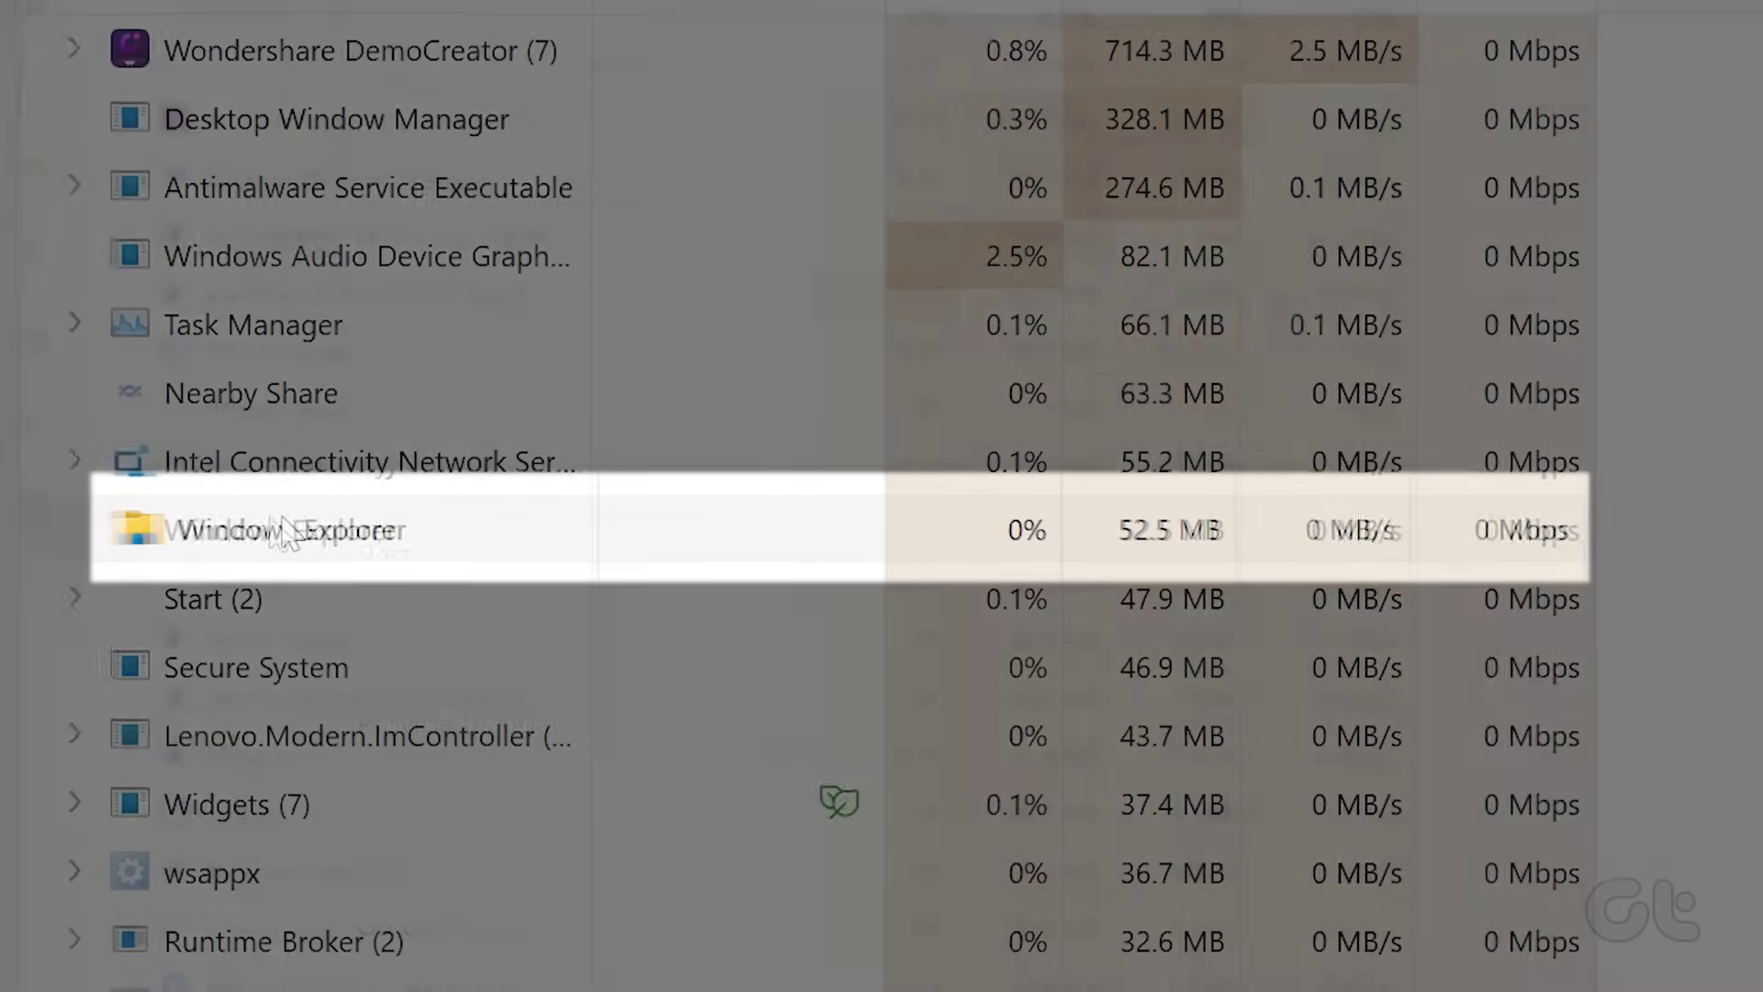
pyautogui.rightClick(287, 529)
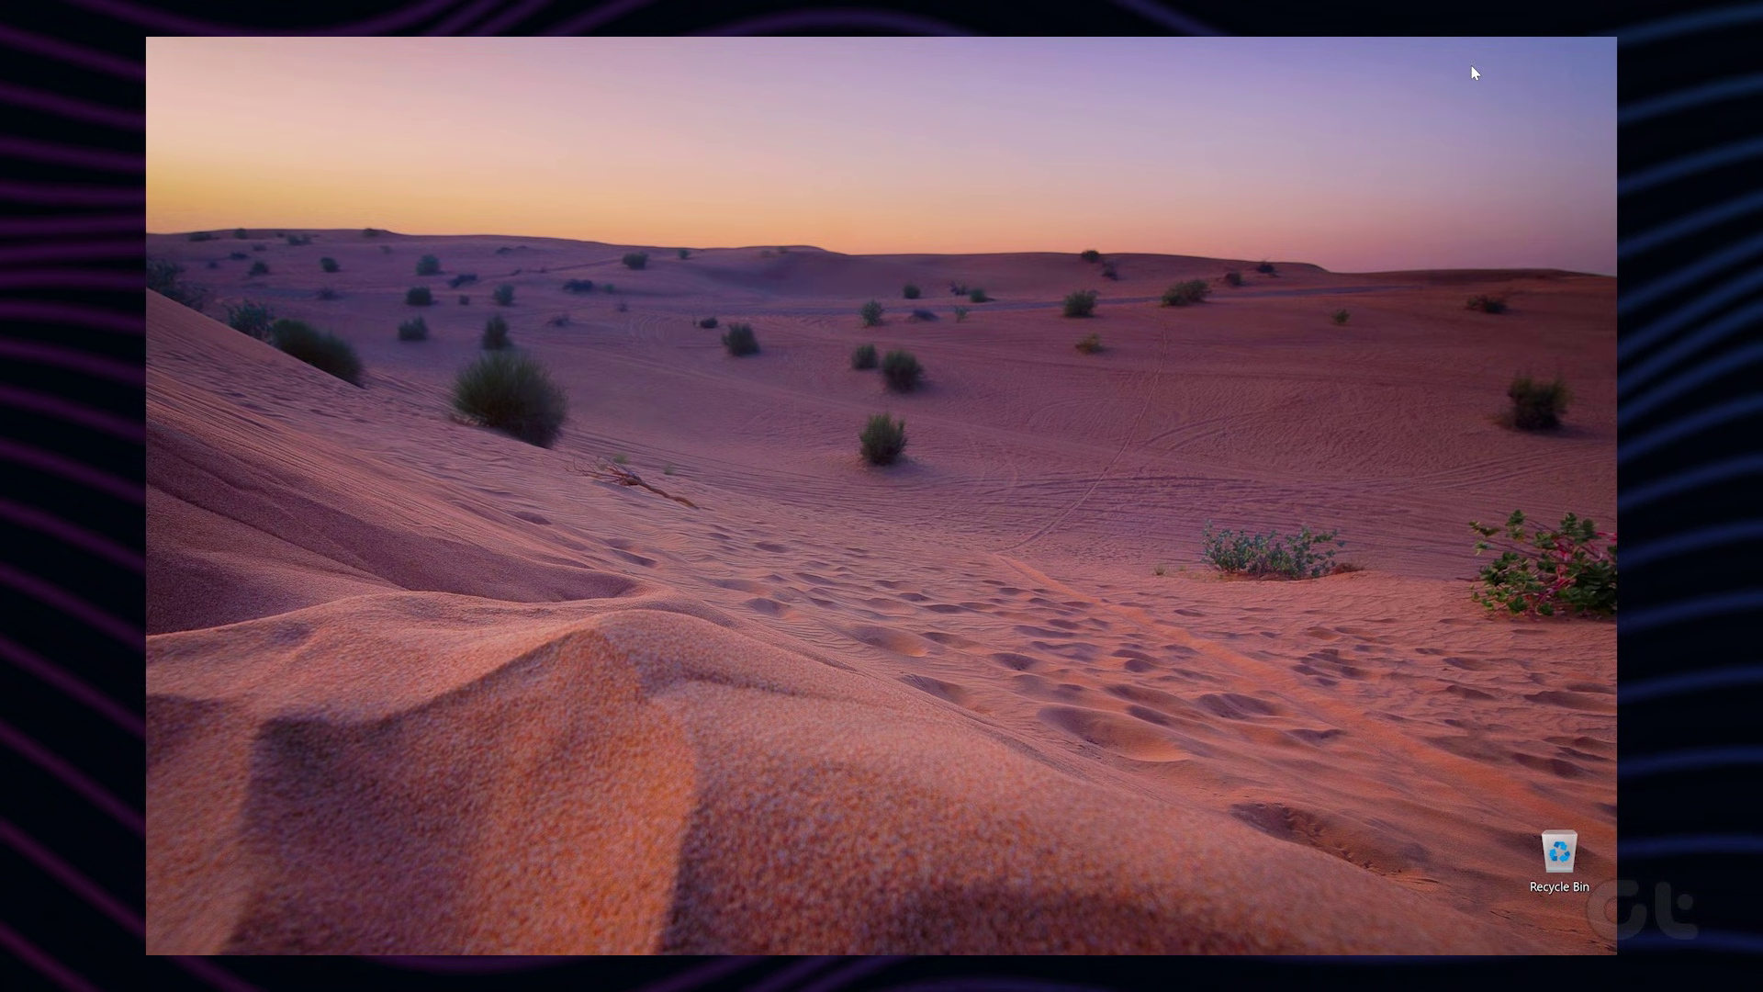
# Launch Command Prompt from Run and move up a directory with cd...
pyautogui.press('super+r')
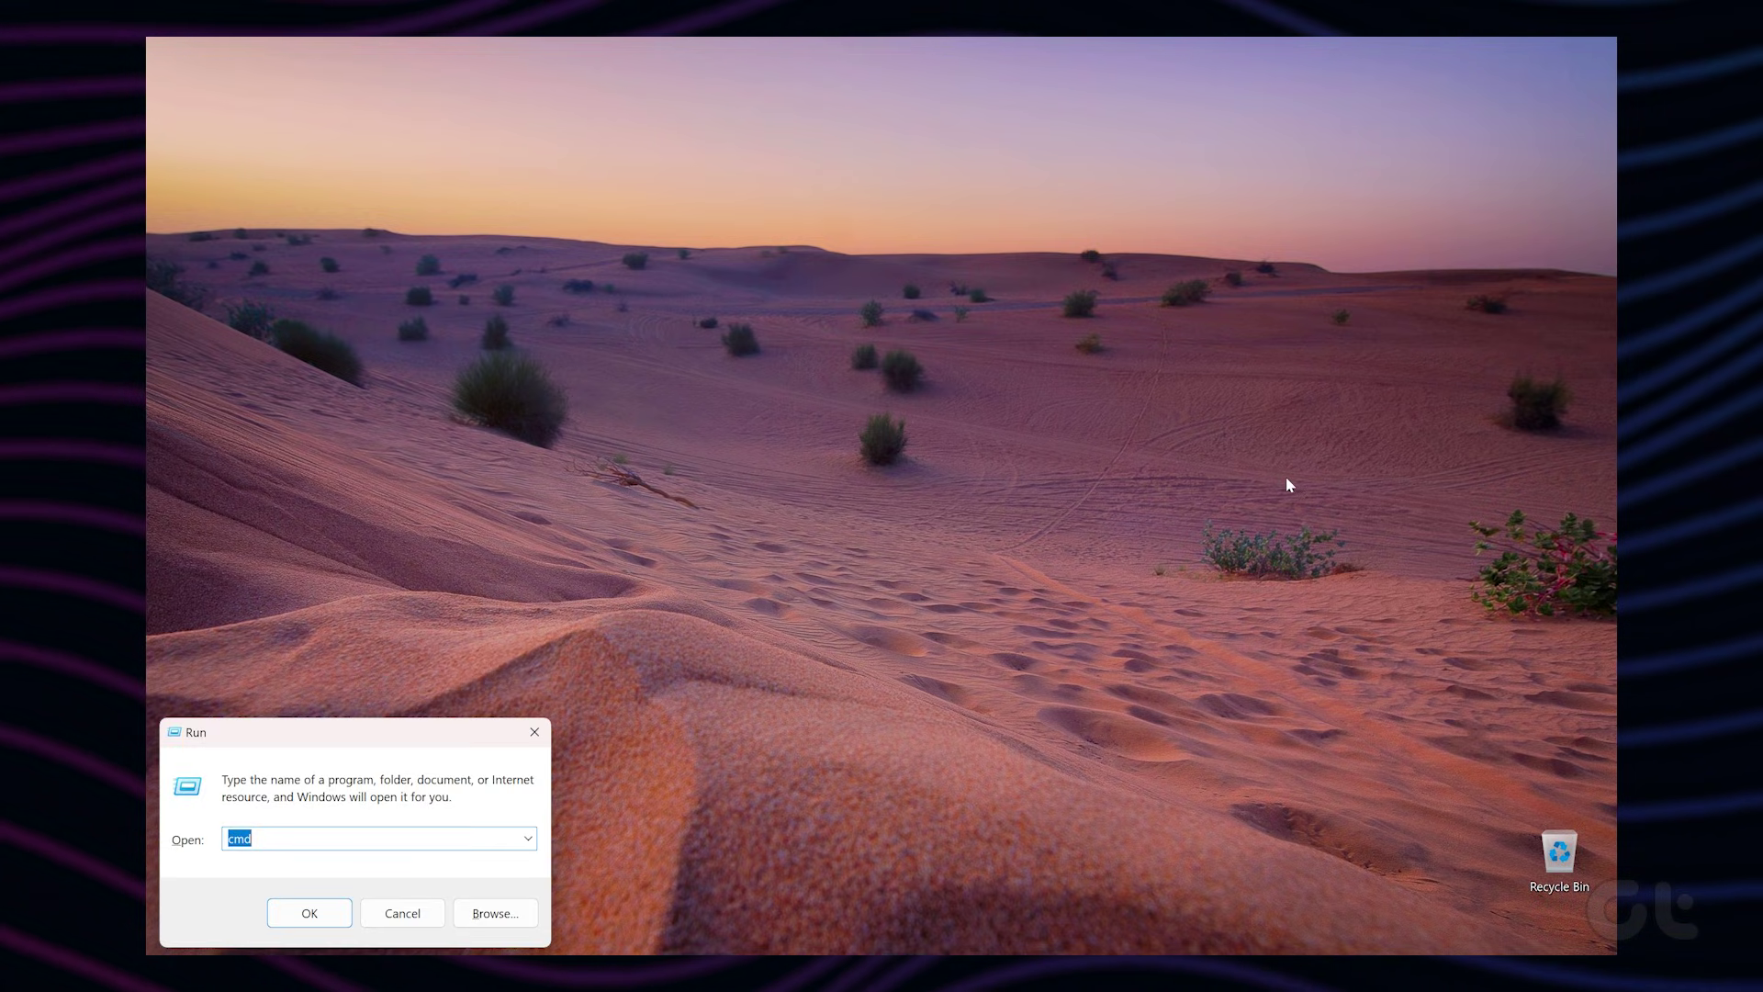
pyautogui.press('Return')
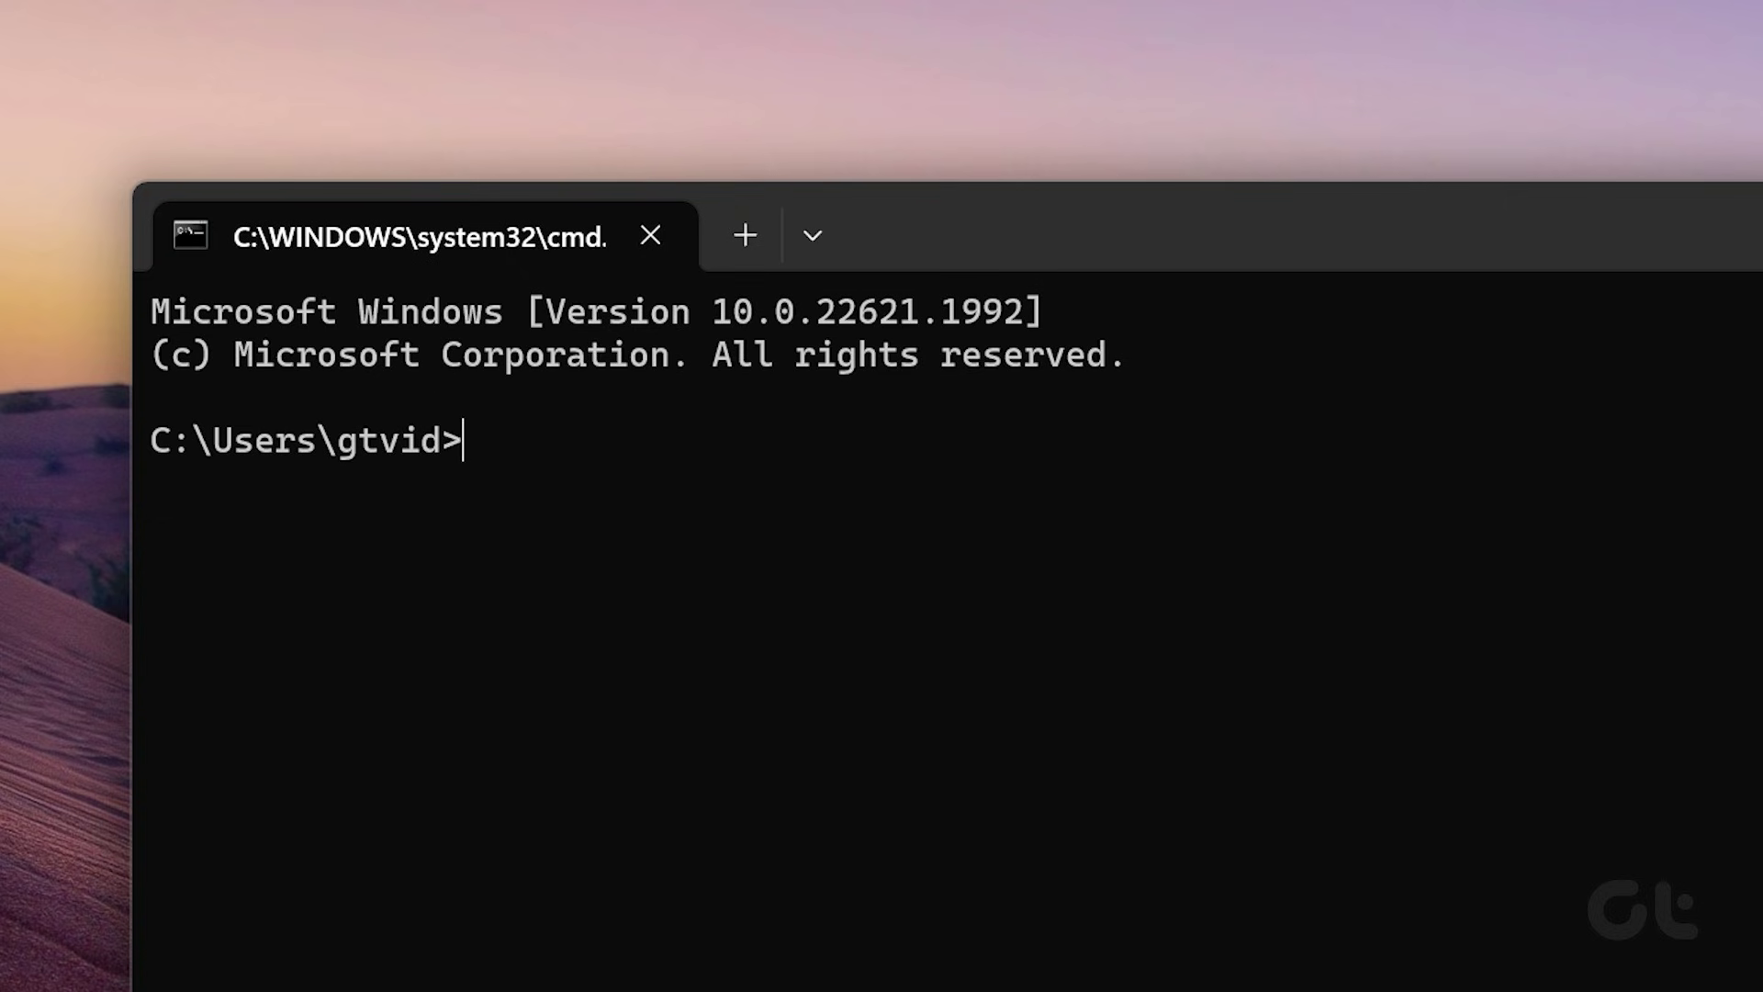
pyautogui.write('cd..')
pyautogui.press('Return')
pyautogui.write('cd..')
pyautogui.press('Return')
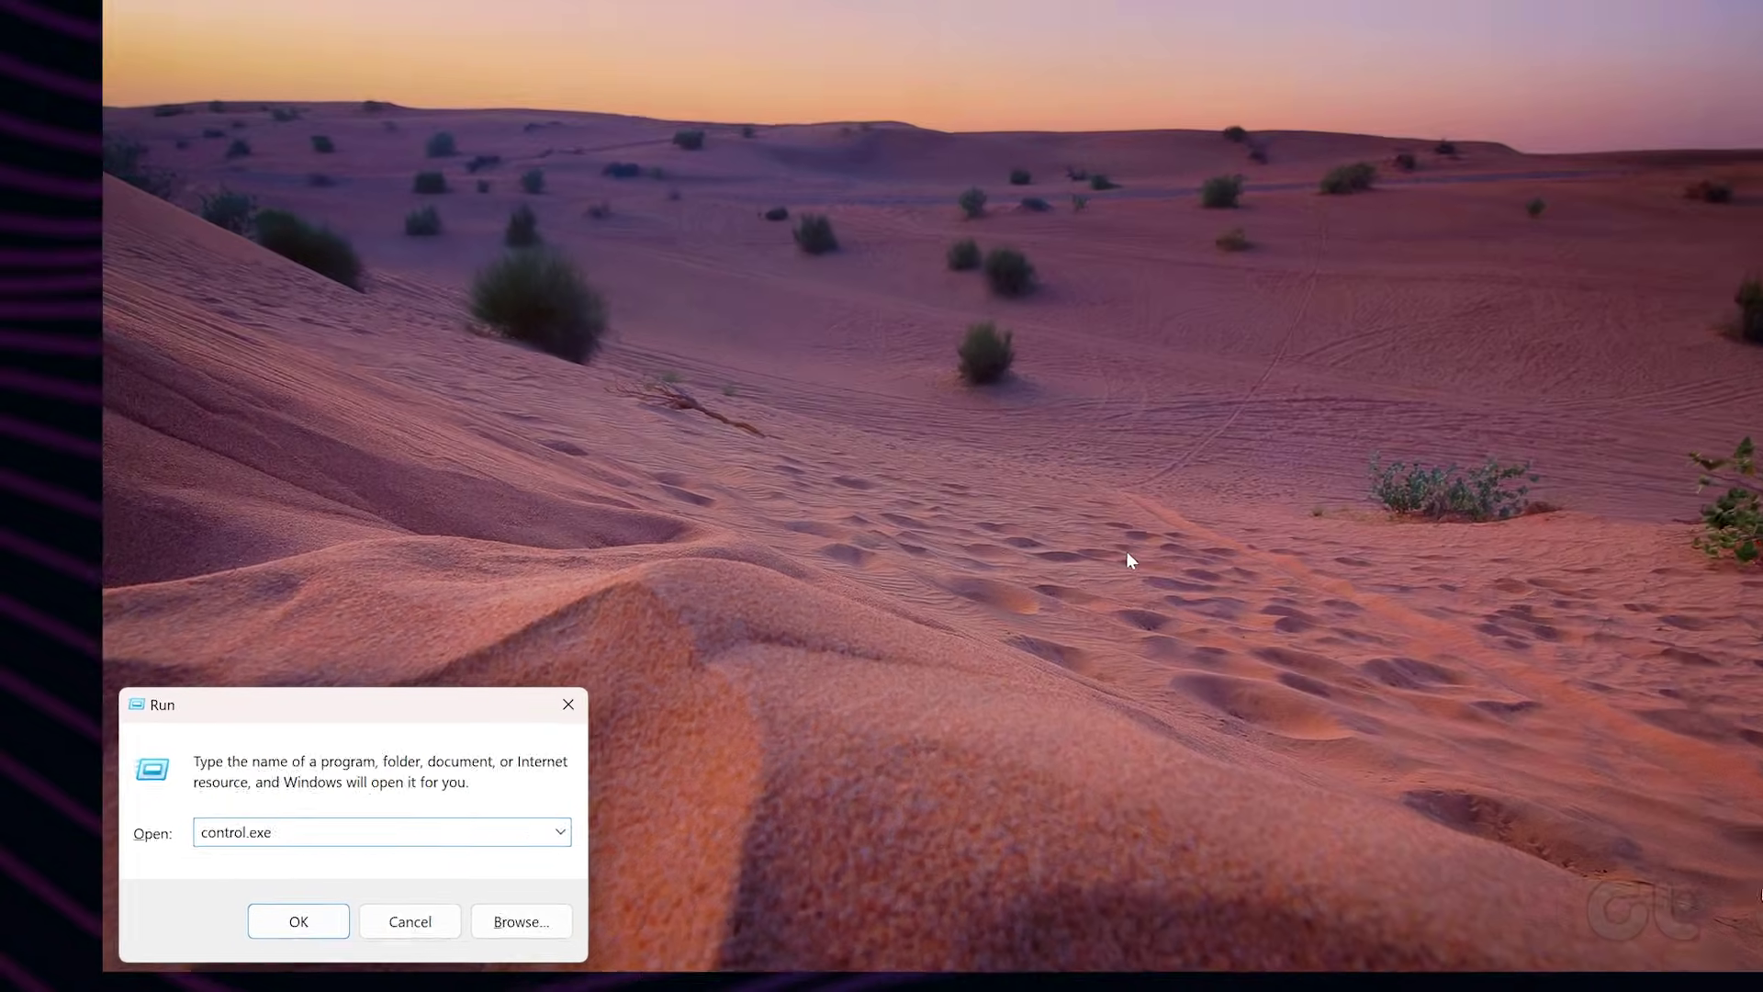
# Show Control Panel maximized in Large icons view and open Date and Time.
pyautogui.press('Return')
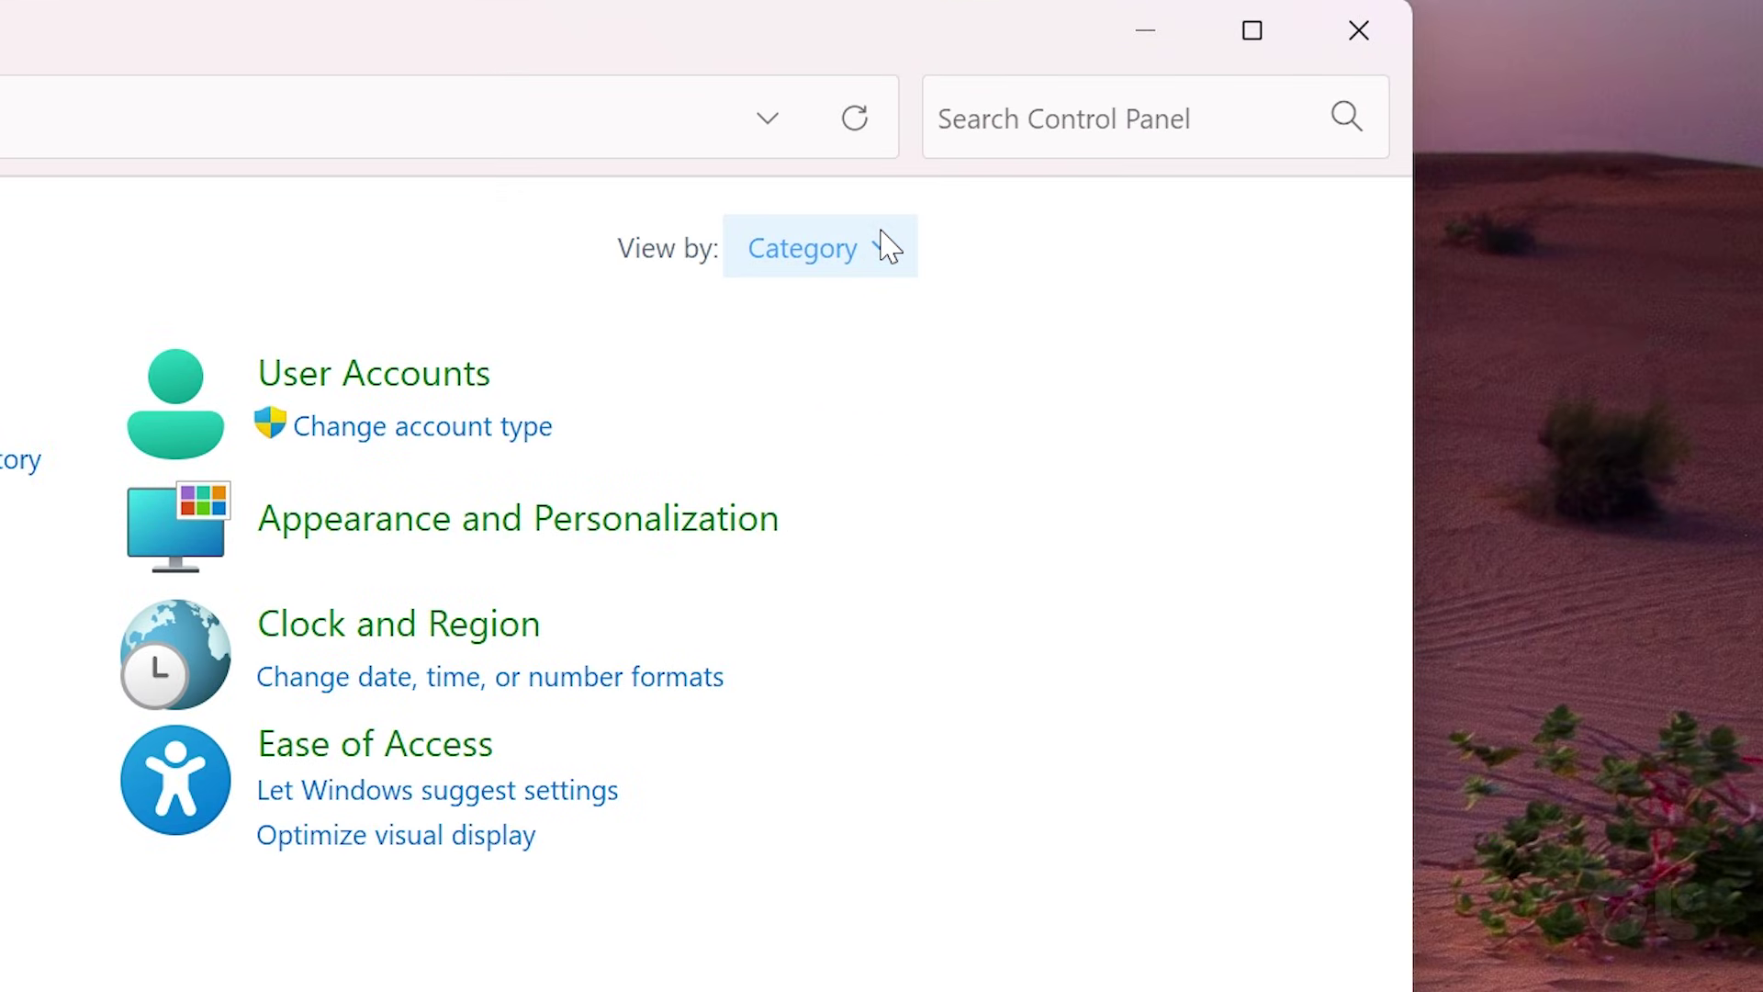
pyautogui.click(1221, 310)
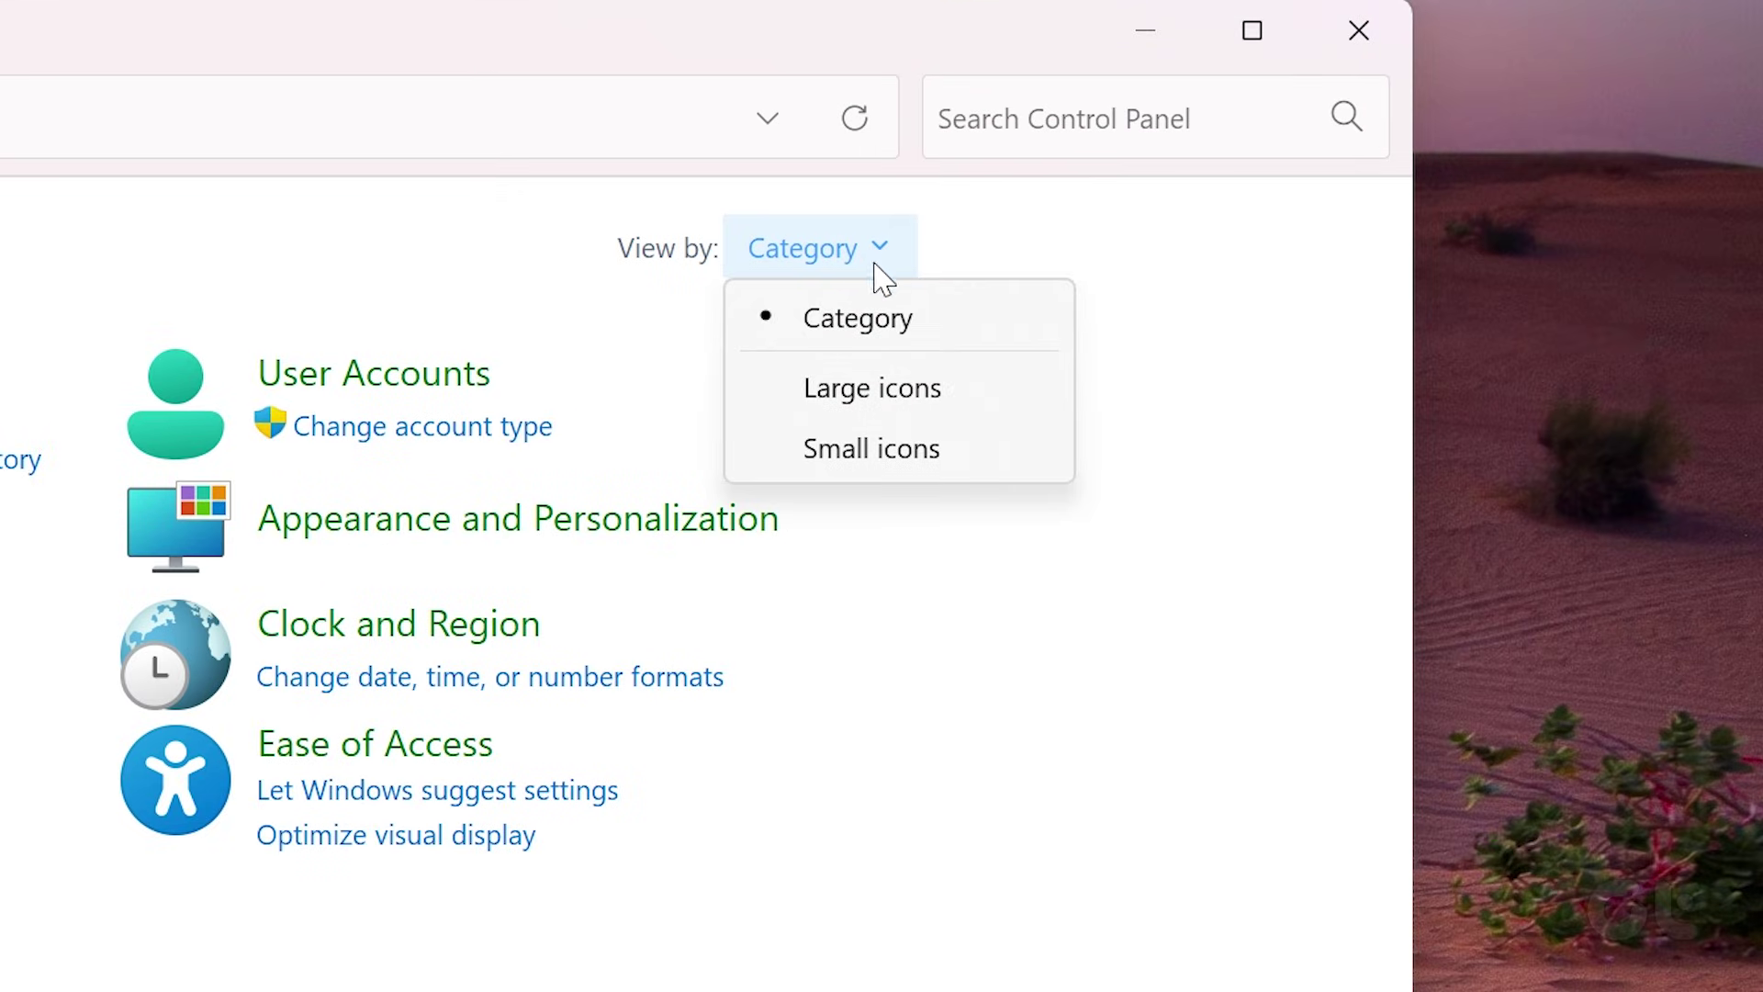
pyautogui.click(856, 395)
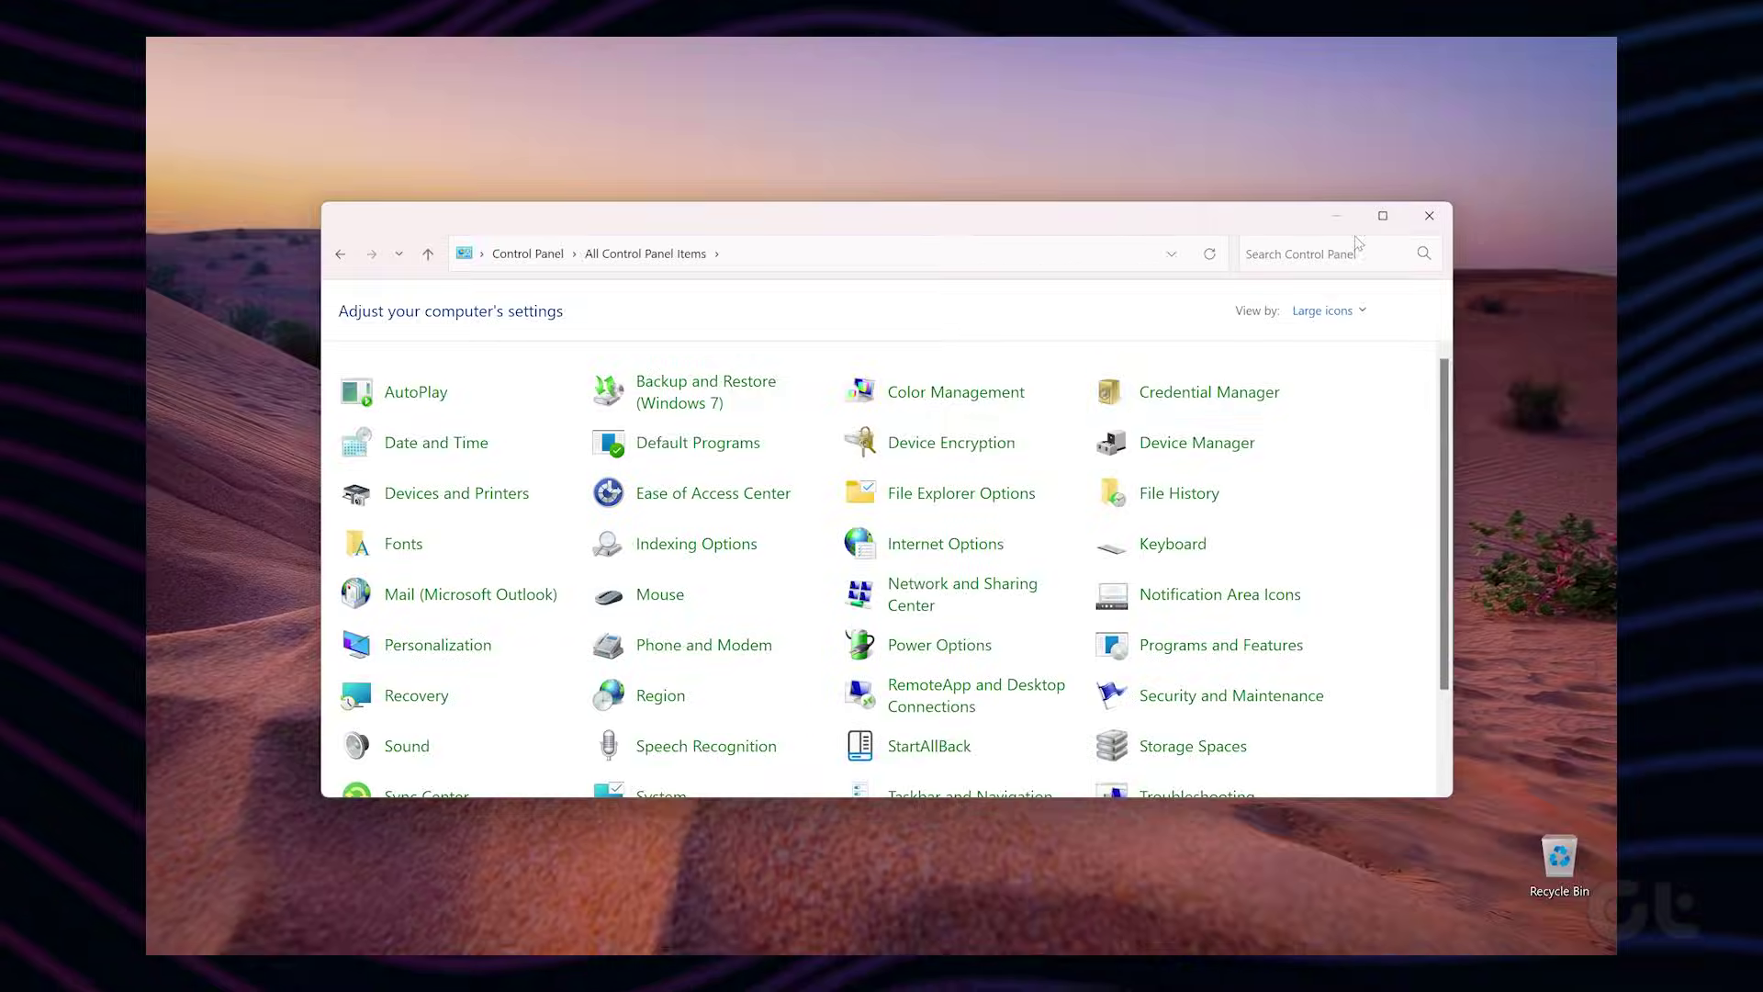
pyautogui.click(1382, 215)
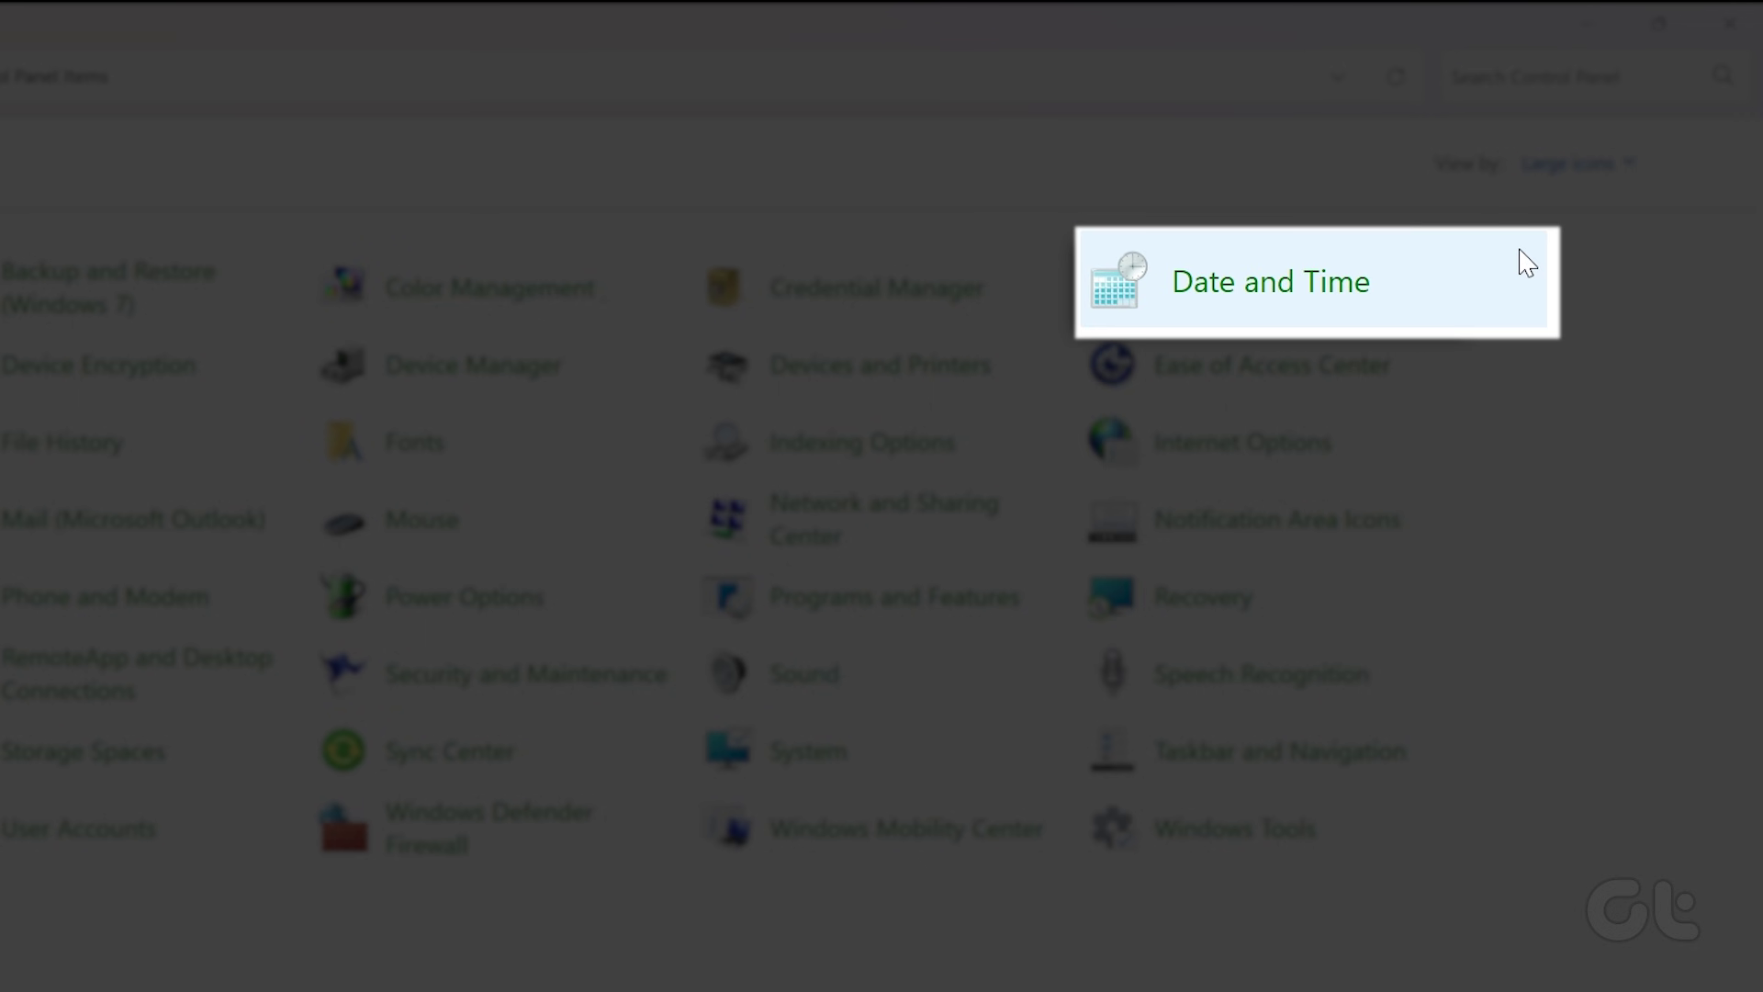
pyautogui.click(1527, 264)
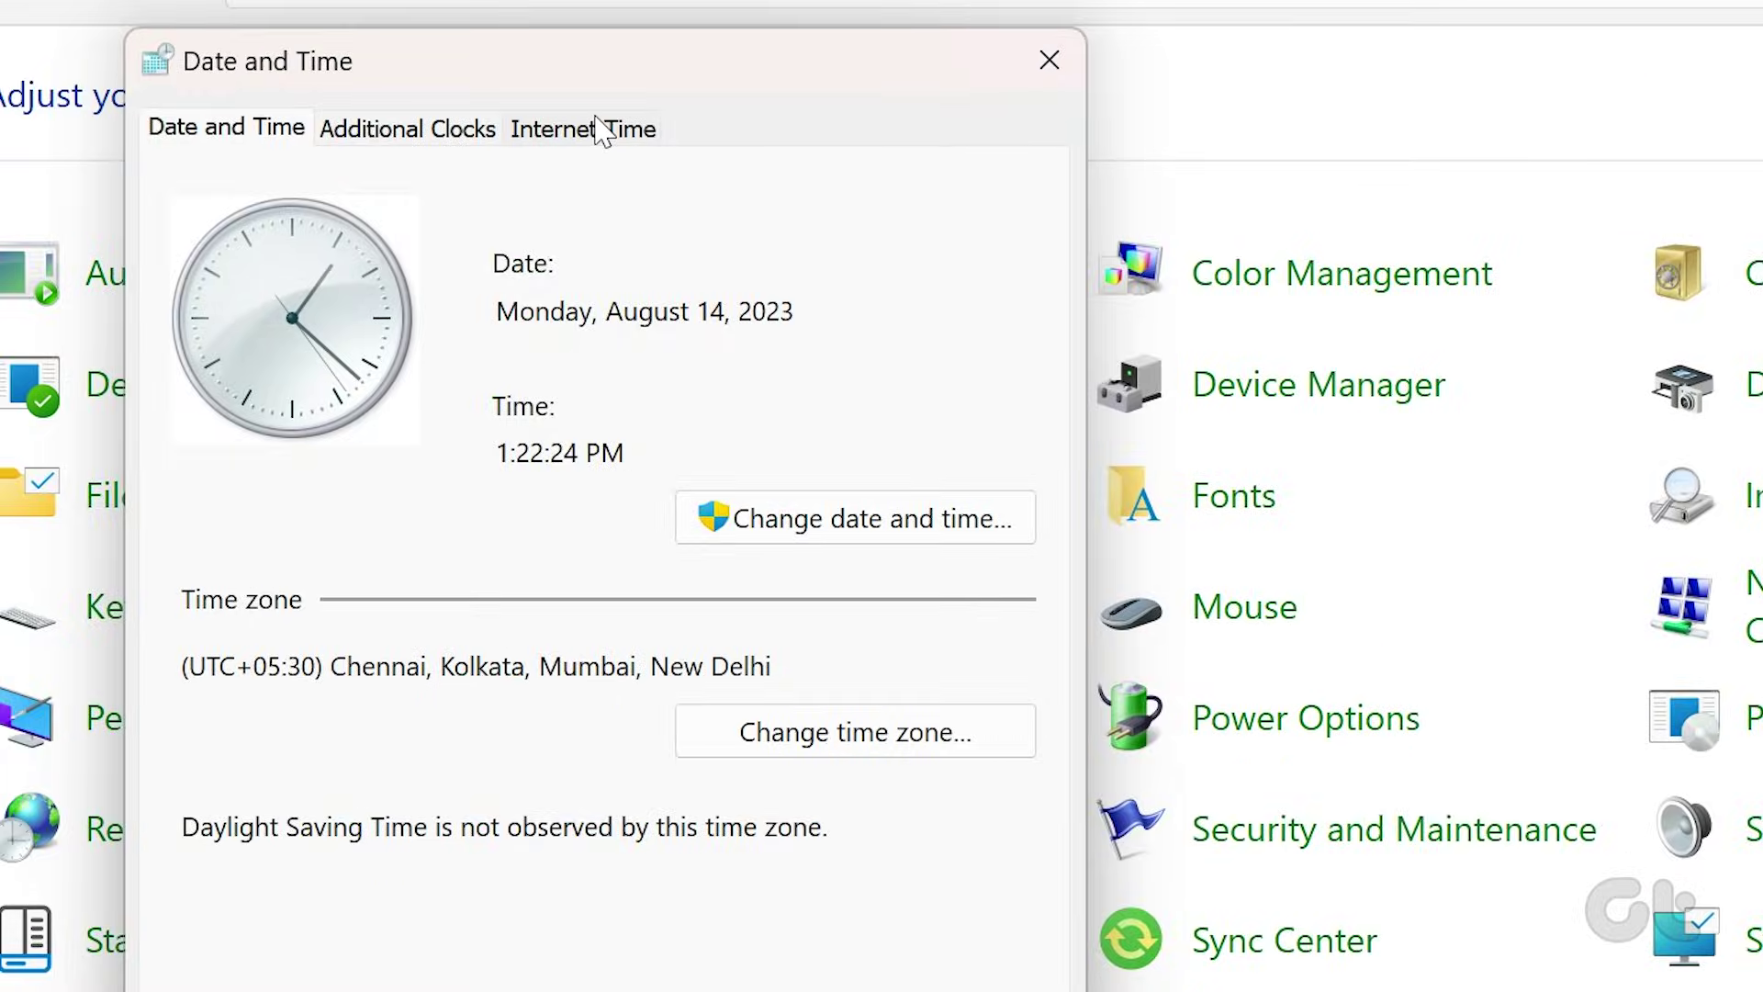
# Turn off 'Synchronize with an Internet time server' on the Internet Time tab.
pyautogui.click(599, 129)
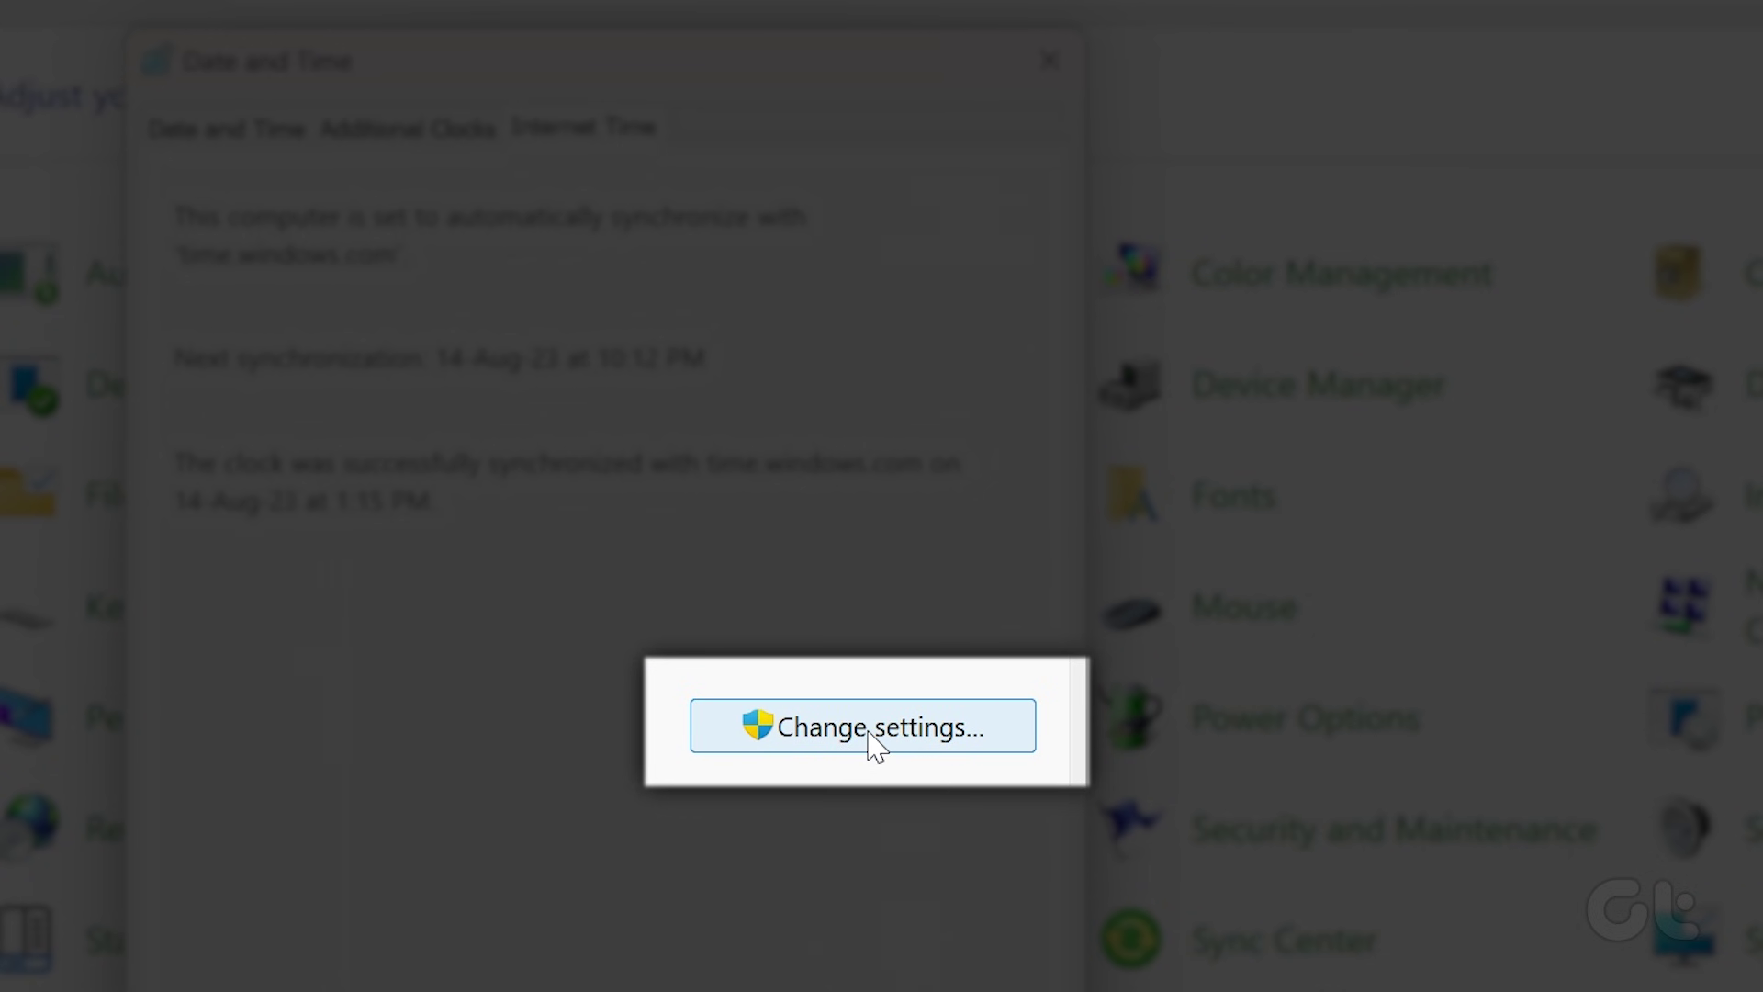
pyautogui.click(866, 730)
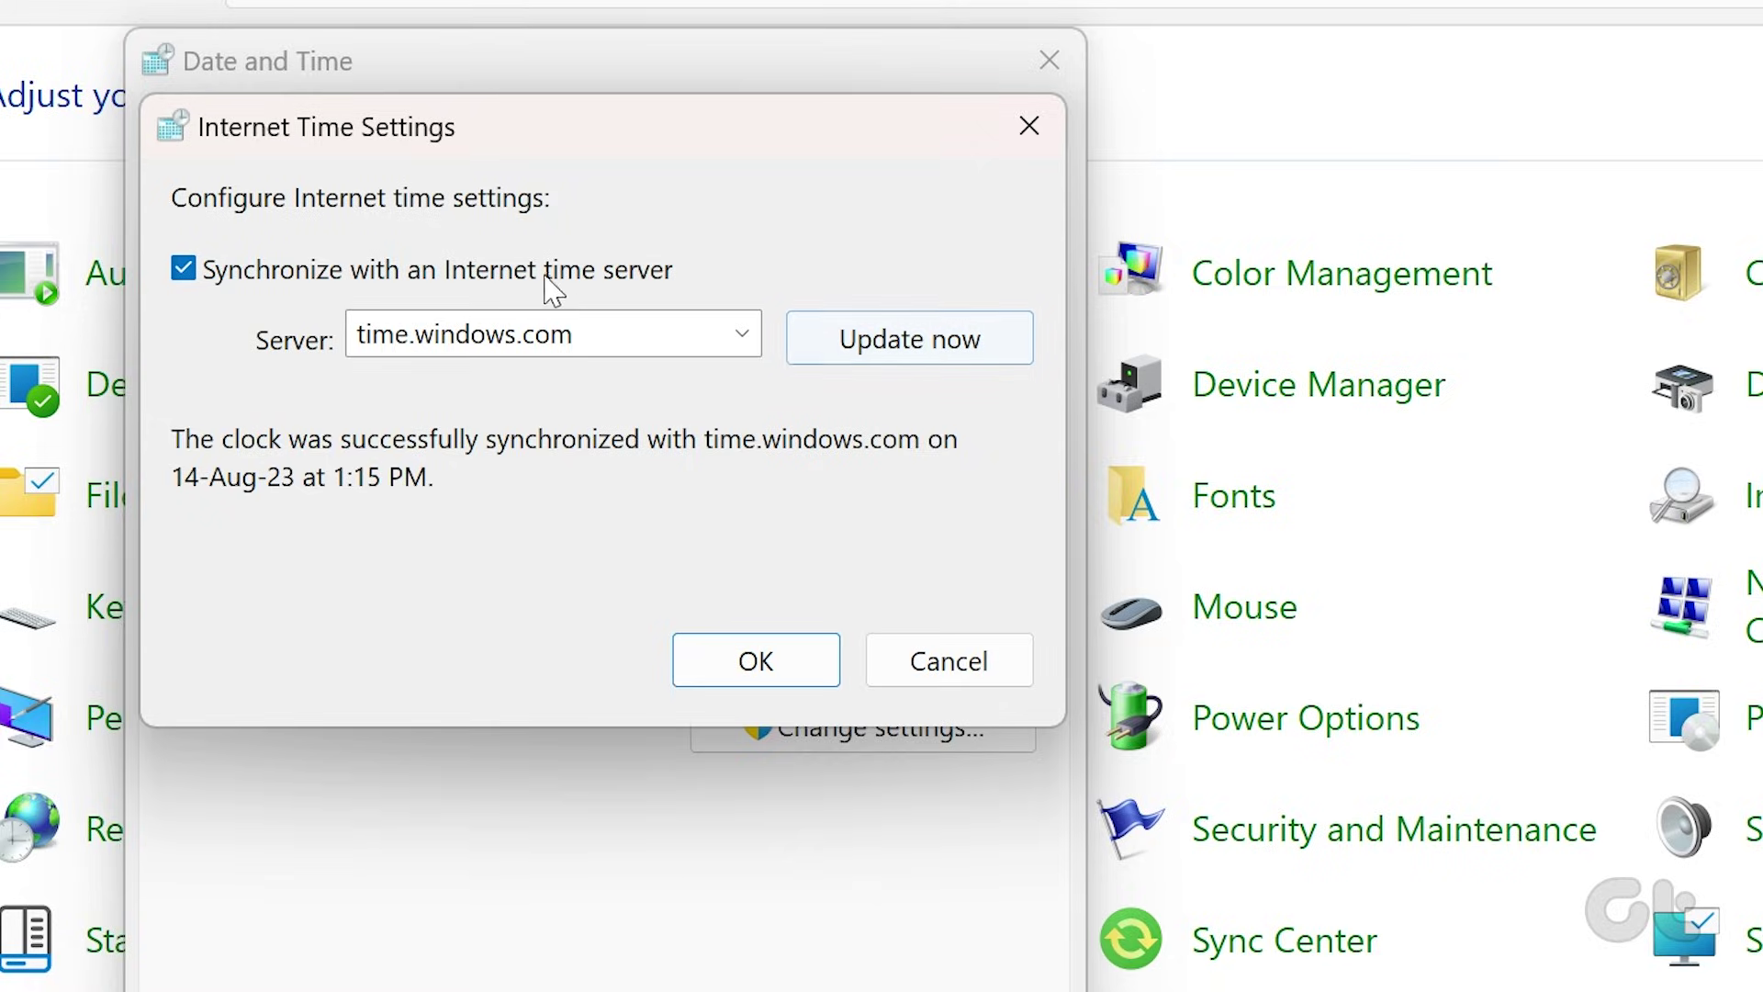
pyautogui.click(456, 271)
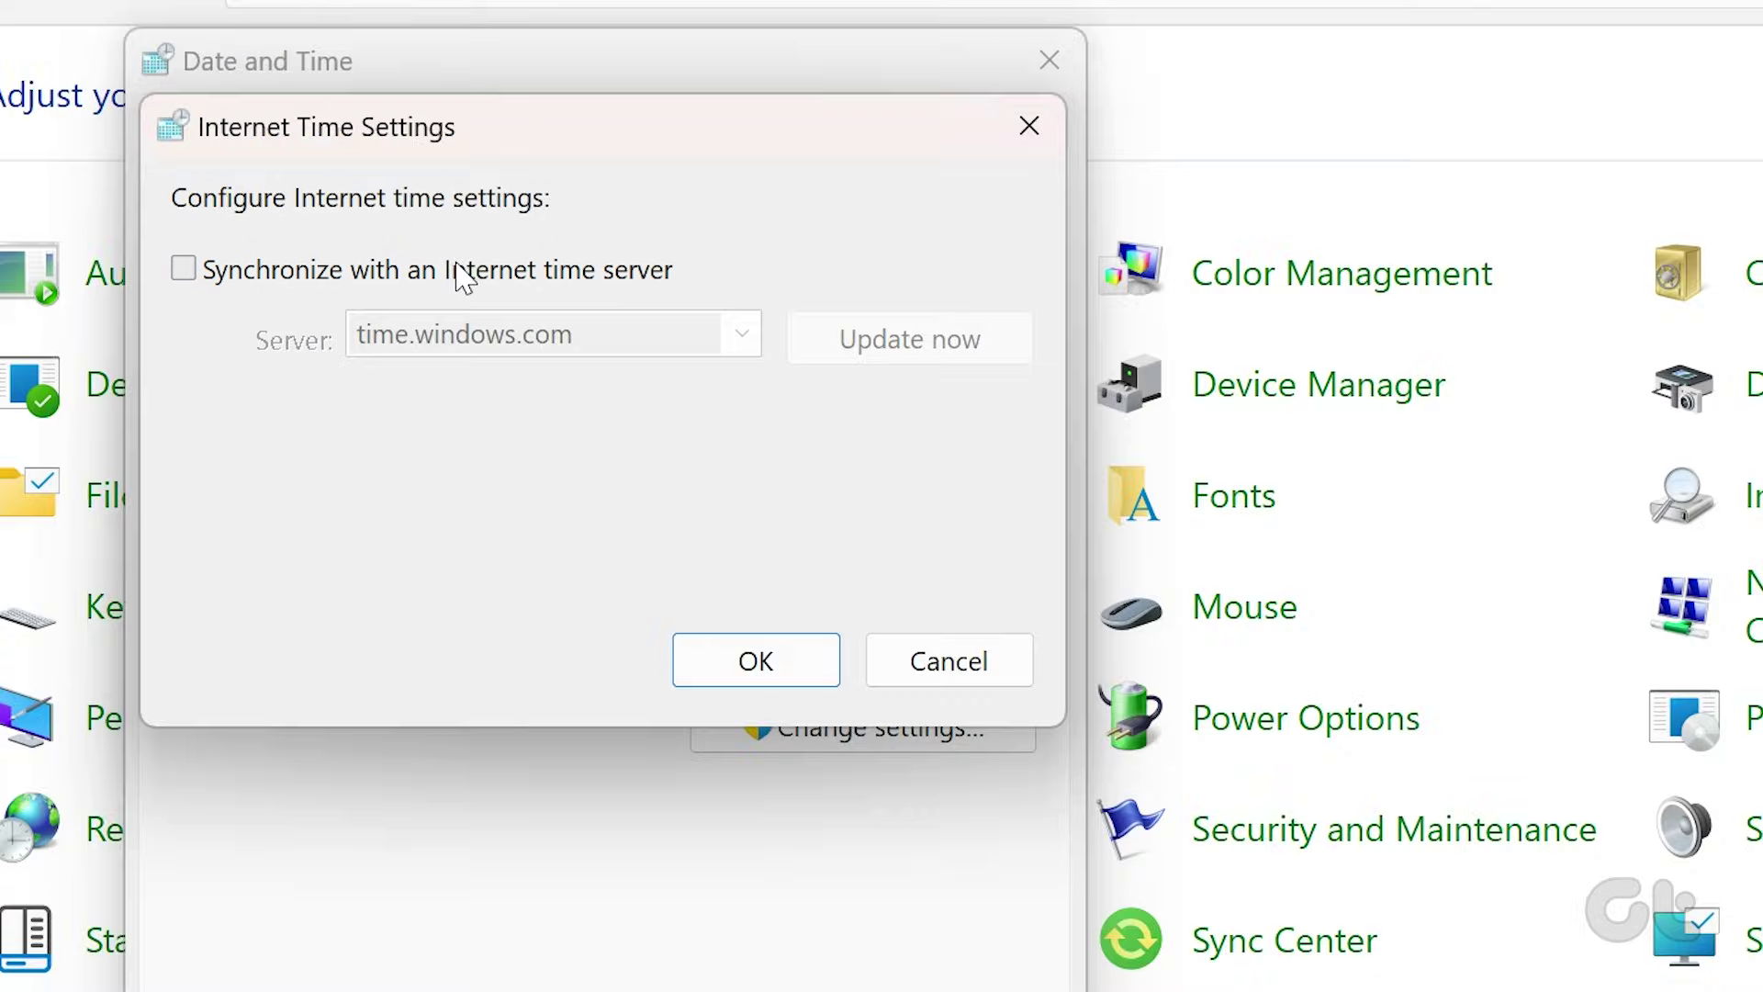
pyautogui.click(735, 673)
pyautogui.click(232, 138)
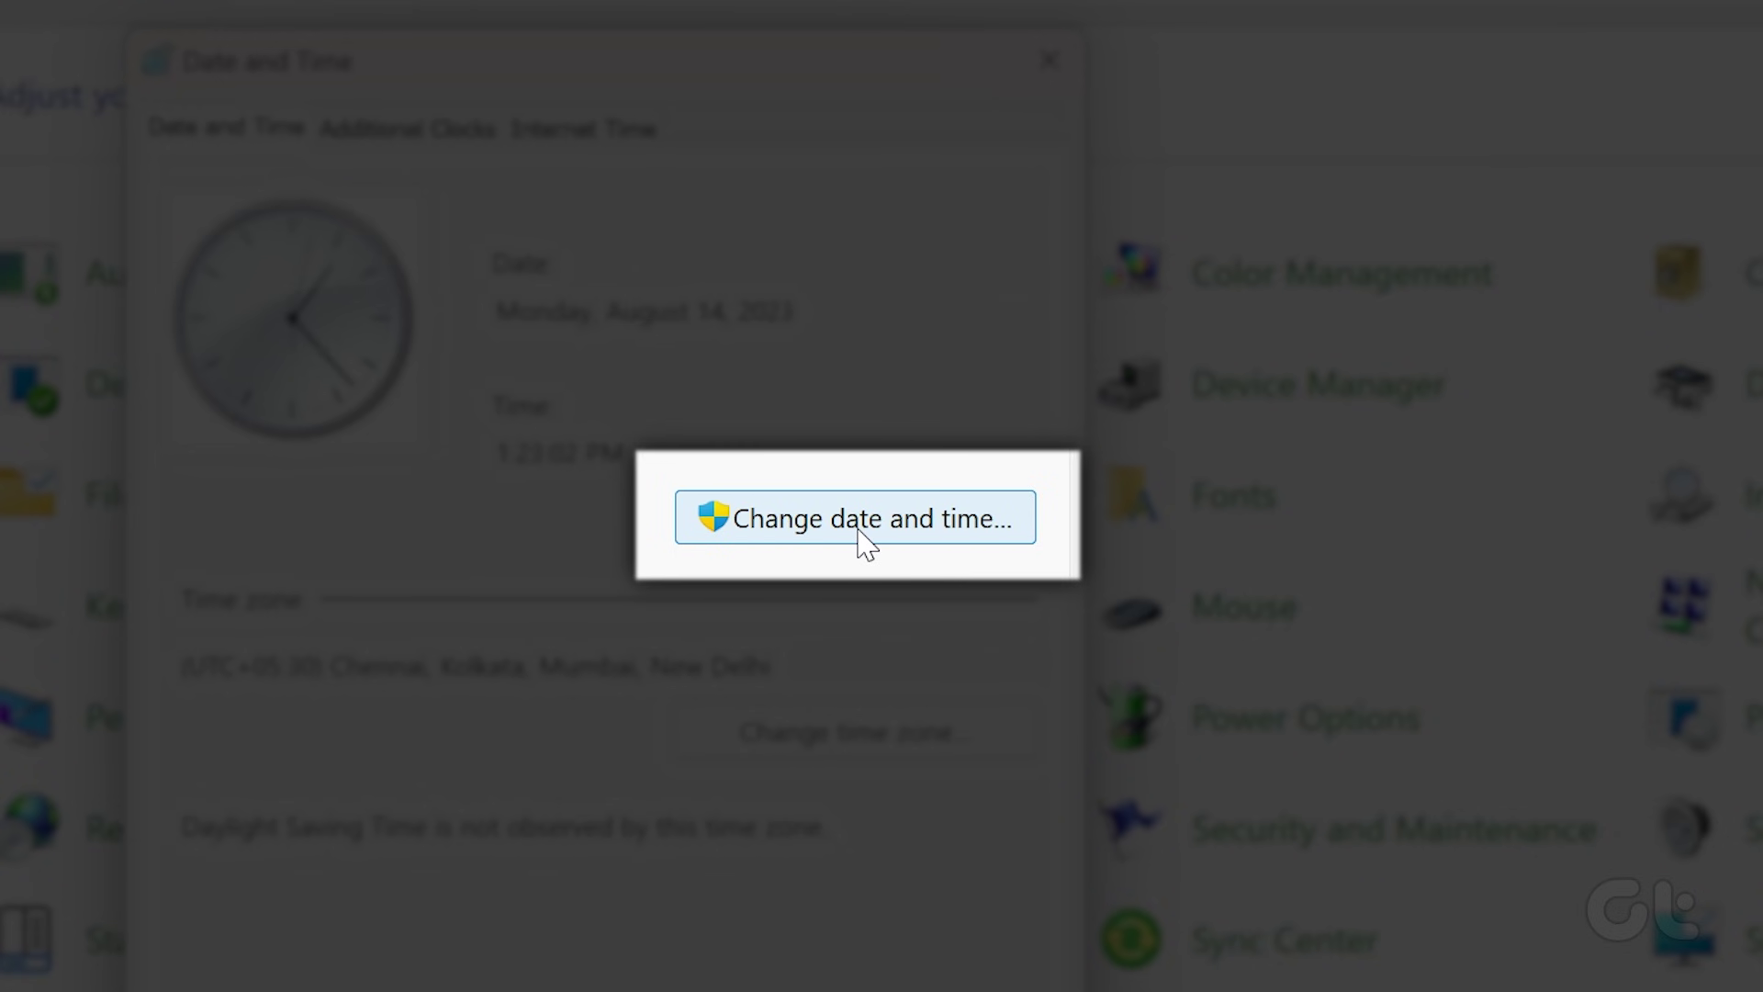
# Close the Date and Time settings with OK, leaving the date and time unchanged.
pyautogui.click(858, 531)
pyautogui.click(602, 912)
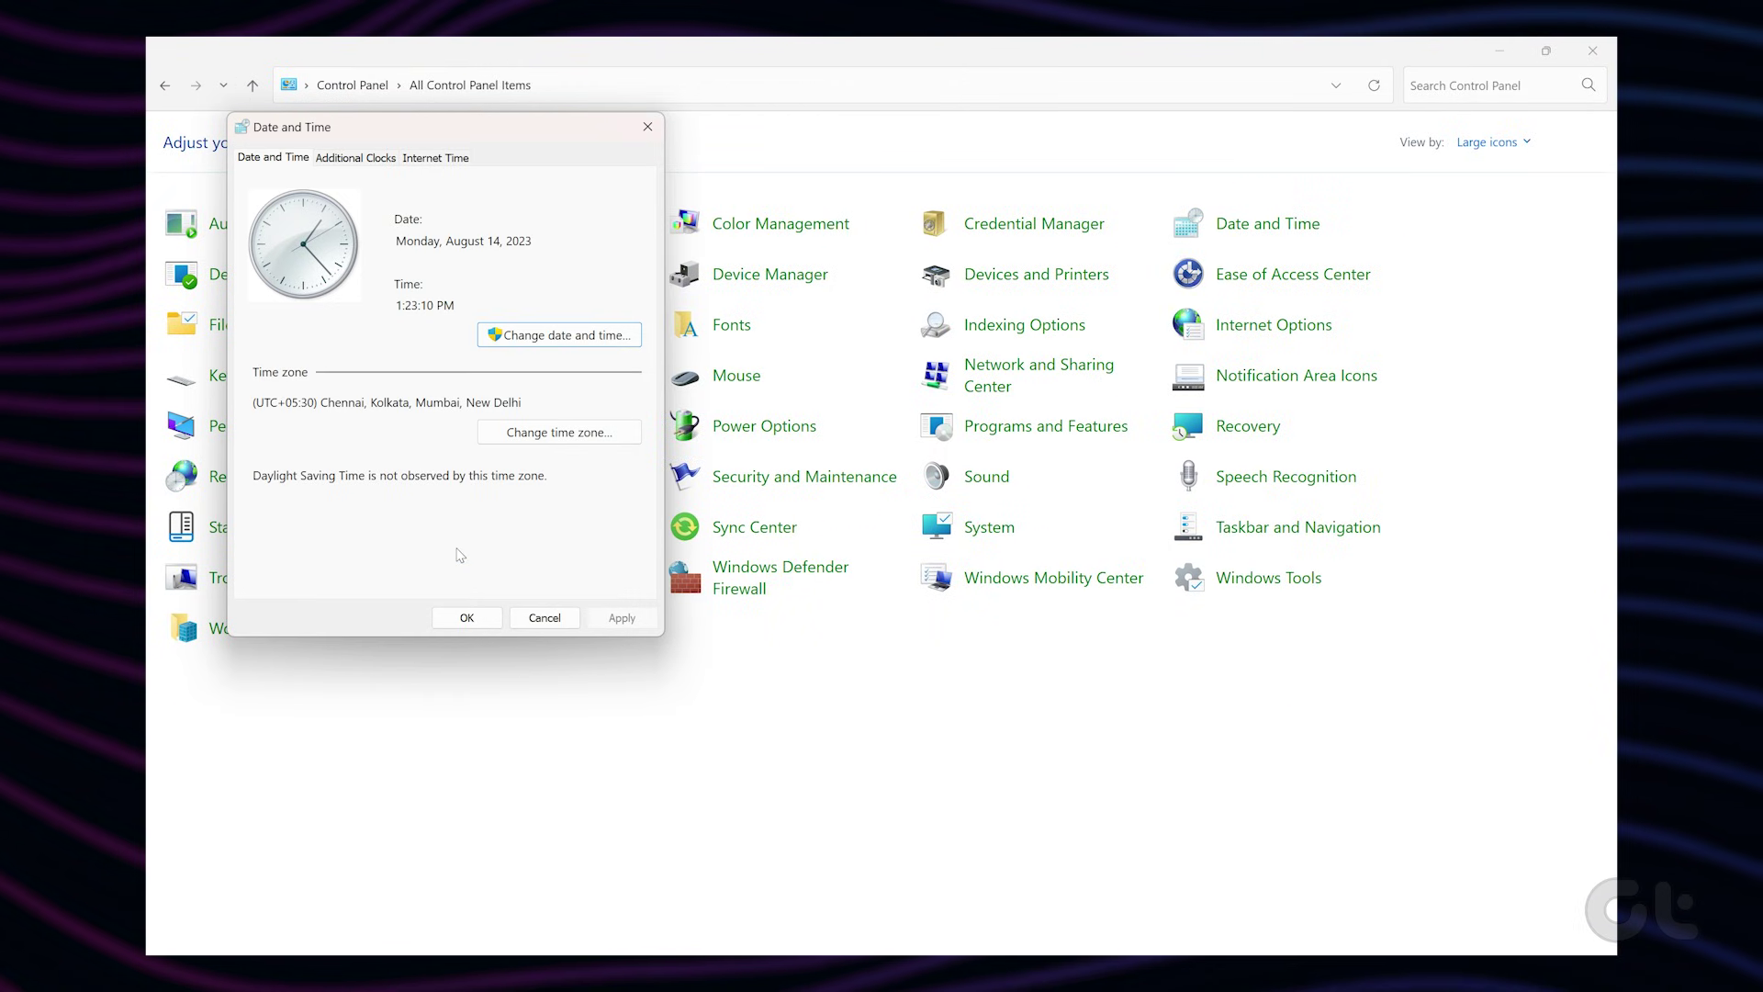
pyautogui.click(469, 618)
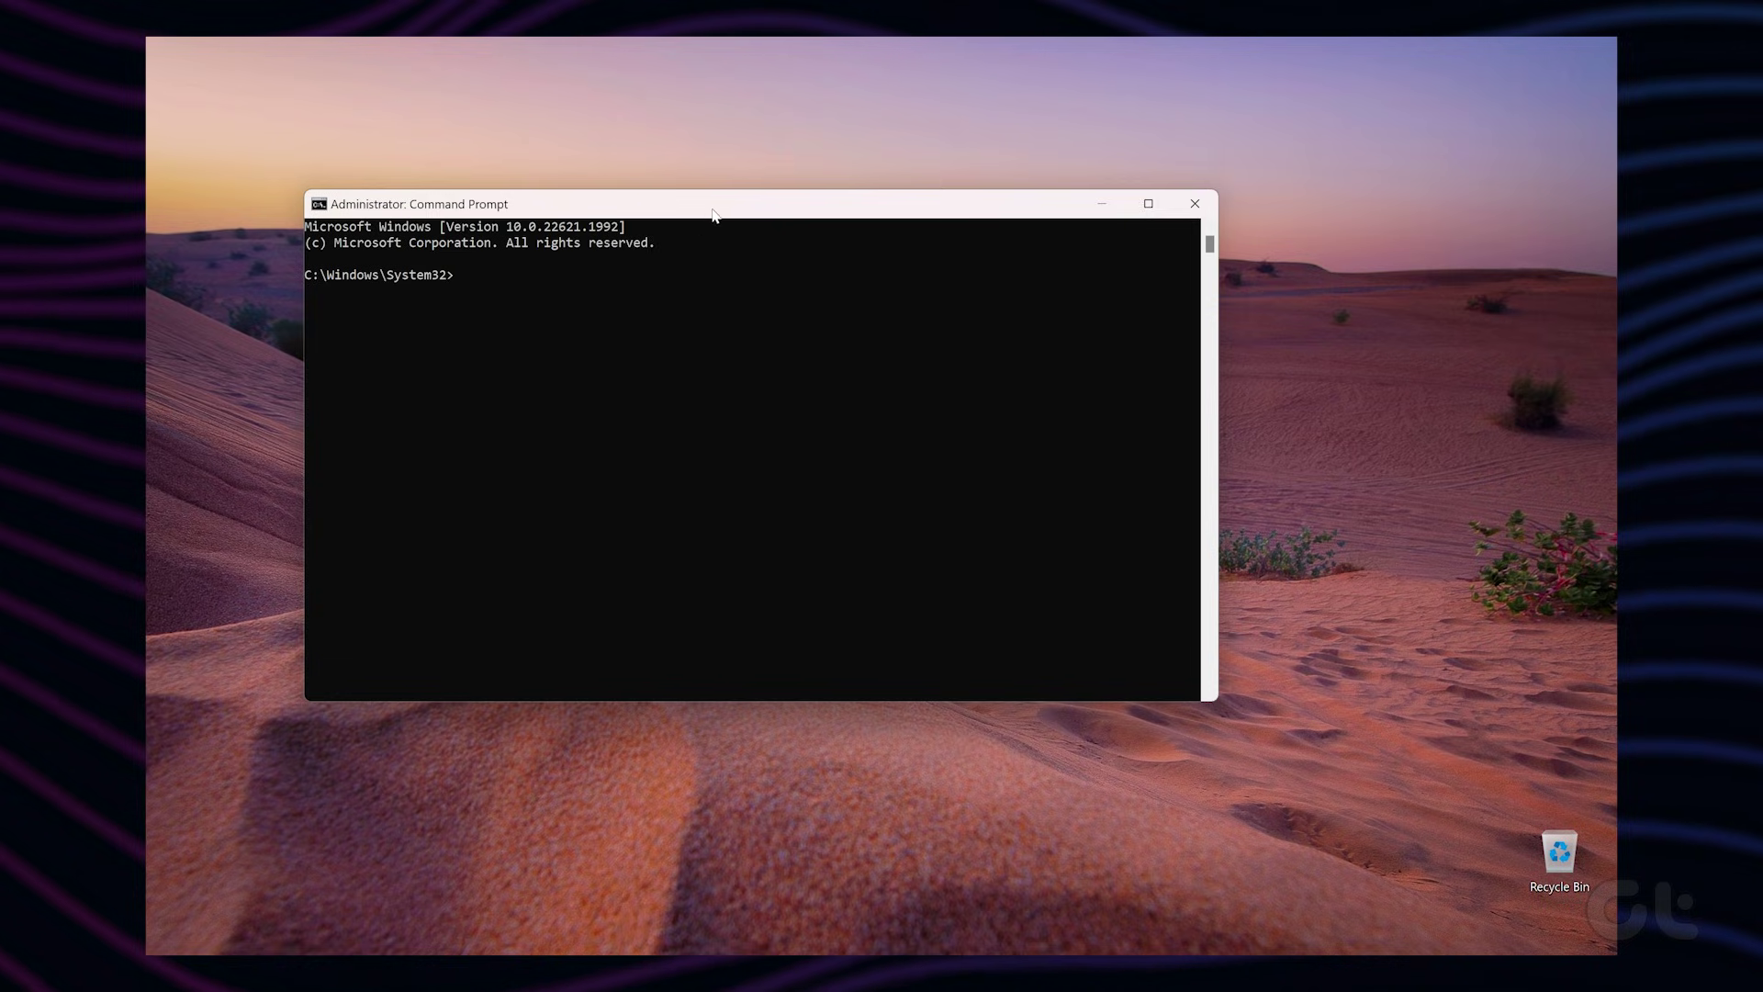
# Move the administrator Command Prompt window to a new spot on the desktop.
pyautogui.moveTo(725, 209); pyautogui.dragTo(968, 279)
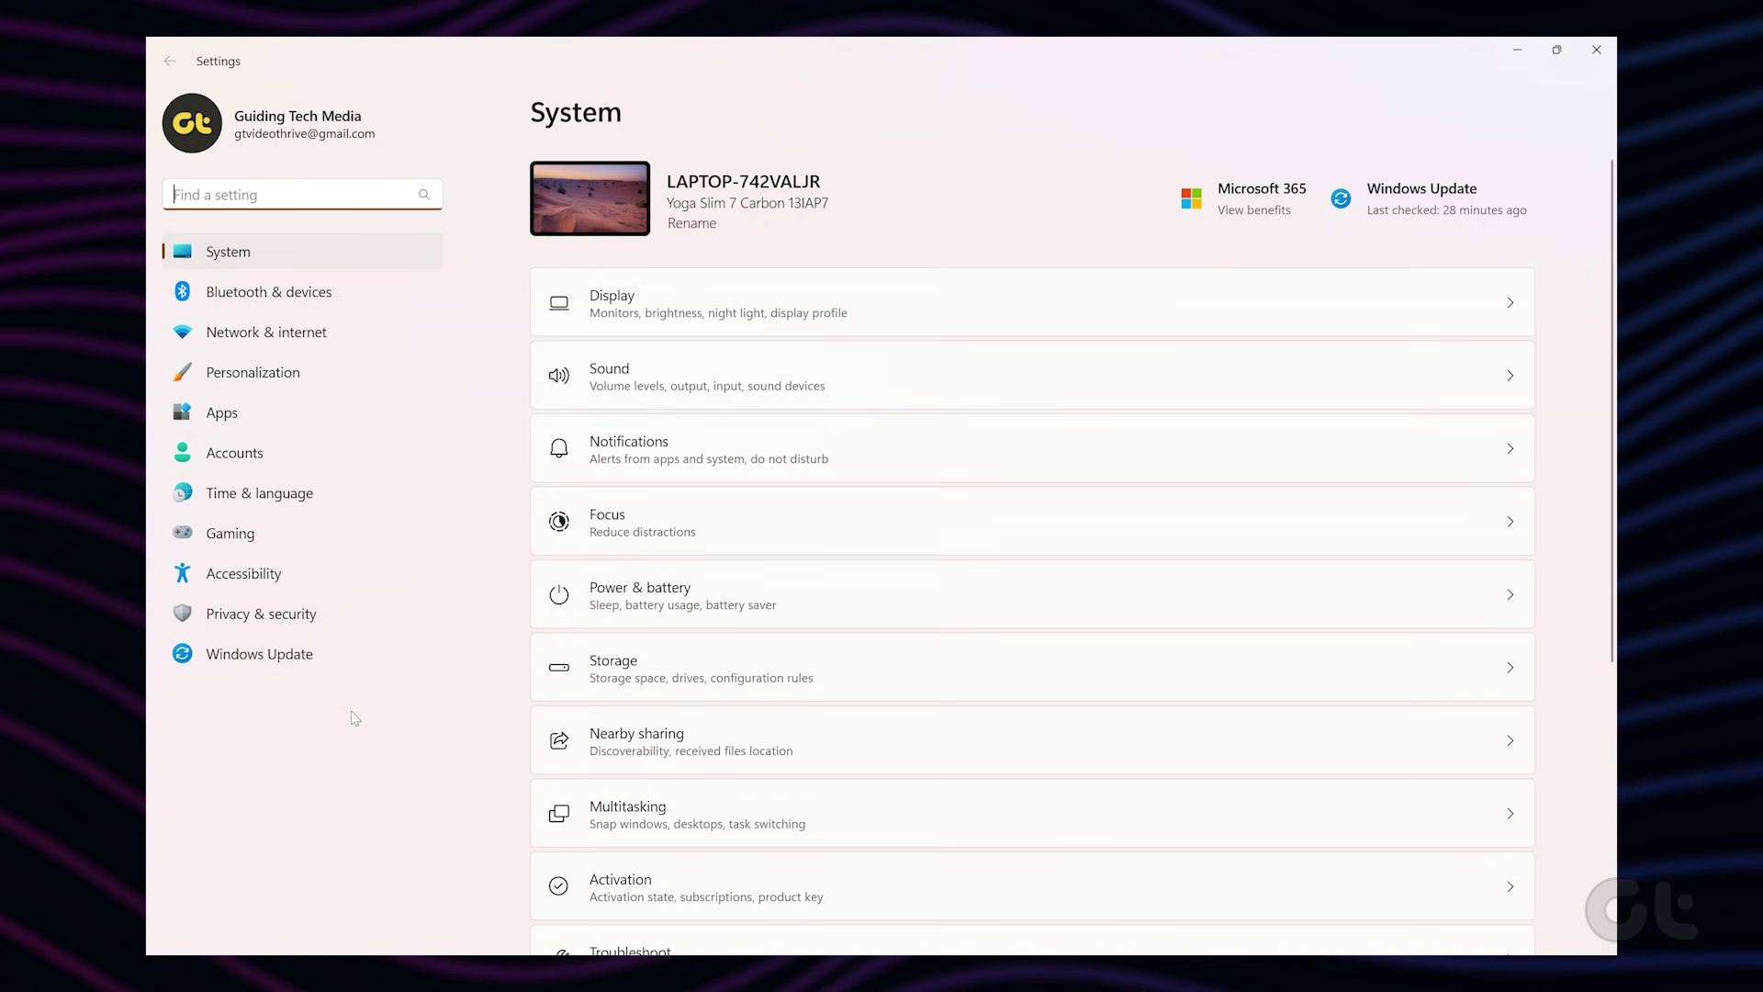
# Show the Windows Update page, which reports 'You're up to date'.
pyautogui.click(285, 661)
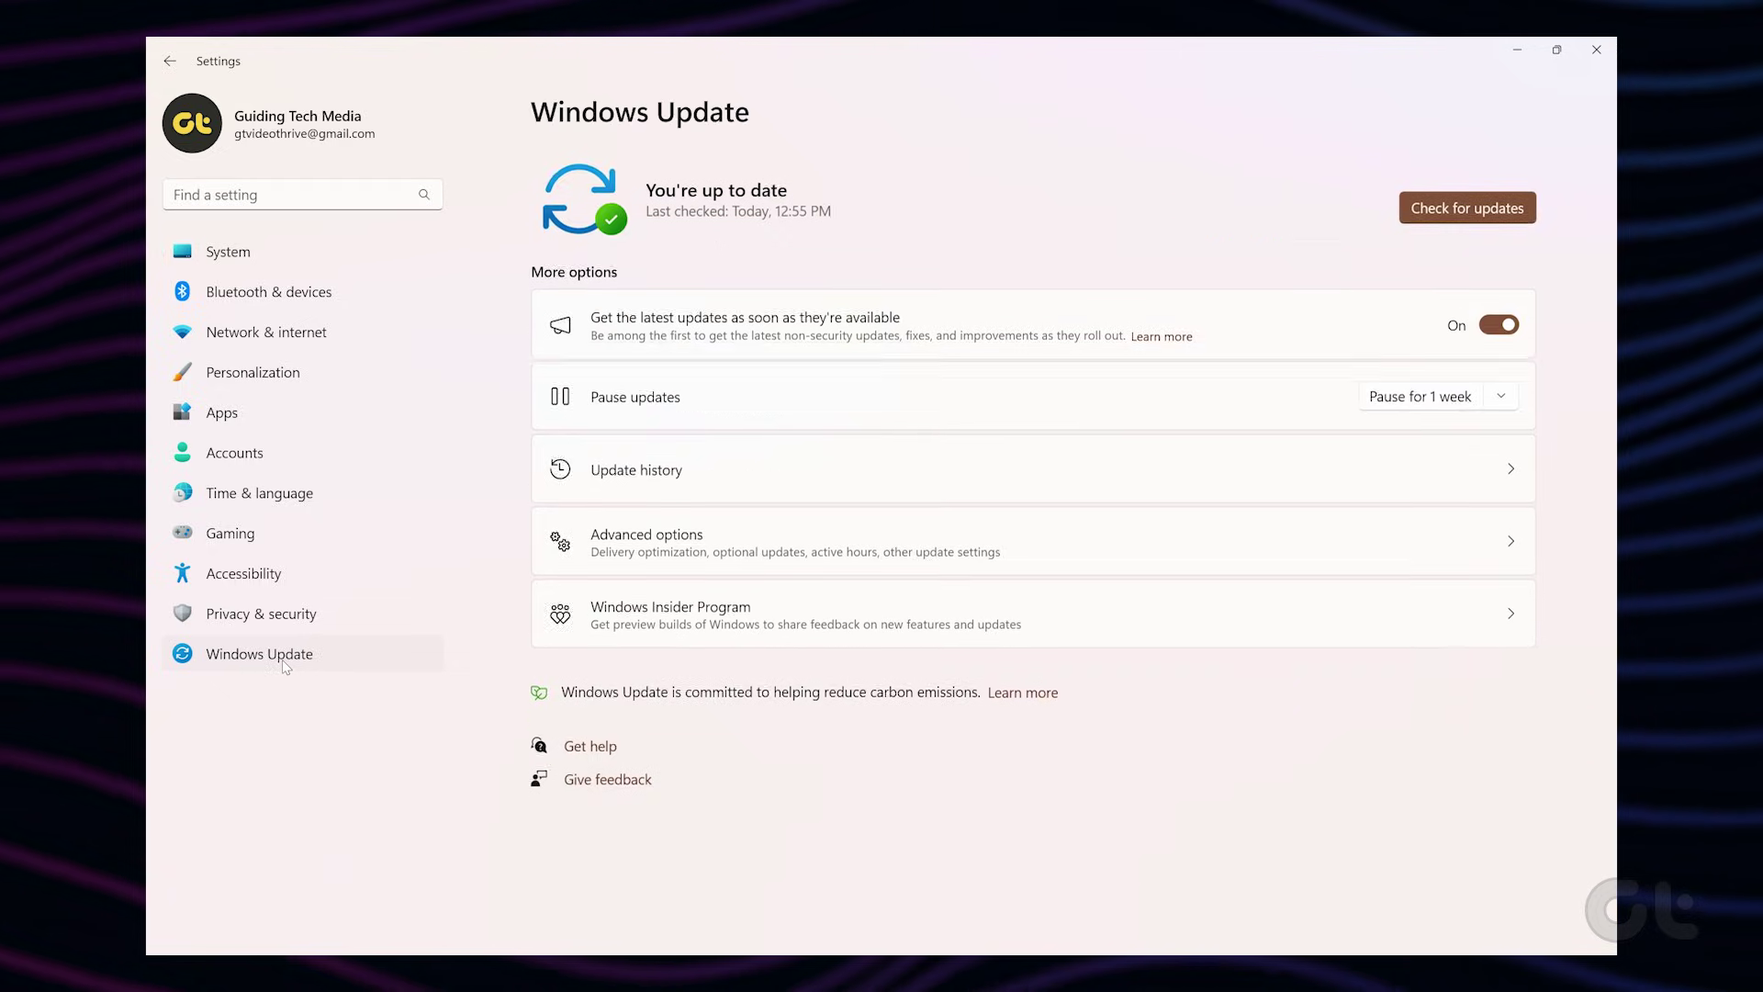